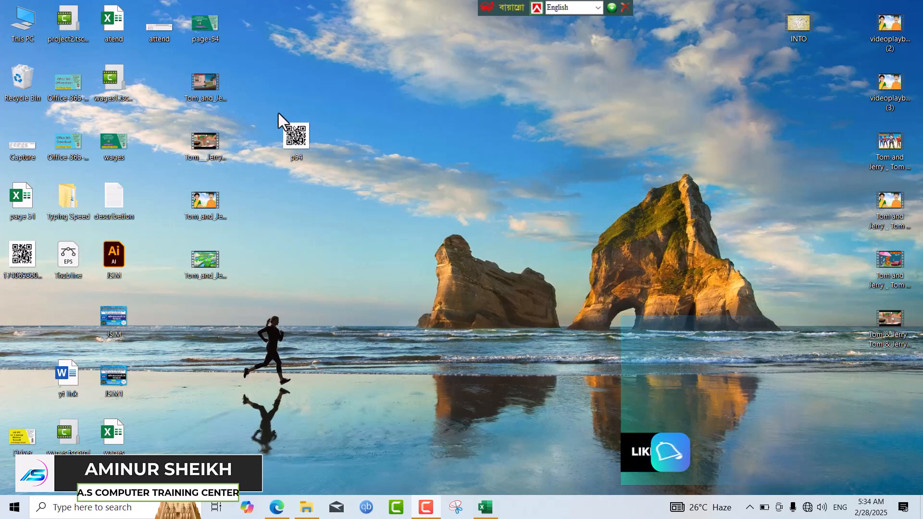
# Bring up the 03.pdf exercise in the browser and the Excel workbook with the Comission sheet beside it
pyautogui.click(240, 107)
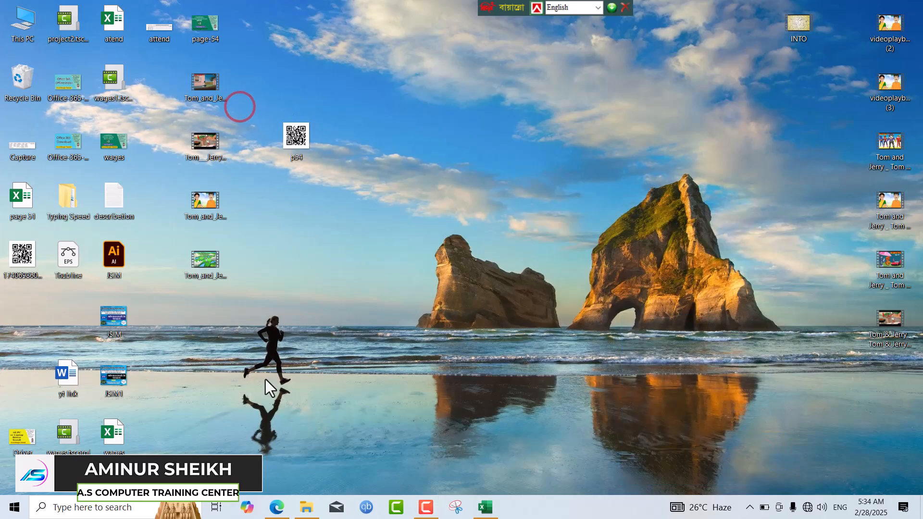
pyautogui.click(277, 507)
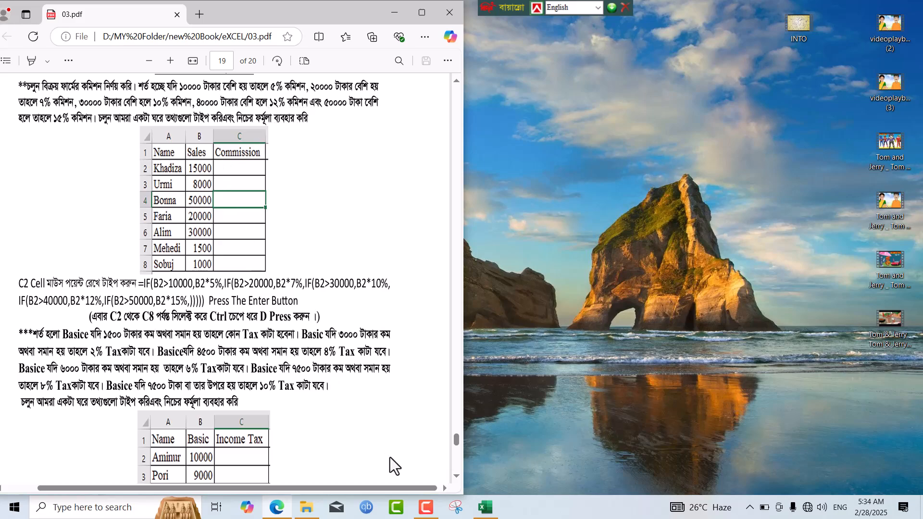
pyautogui.click(485, 510)
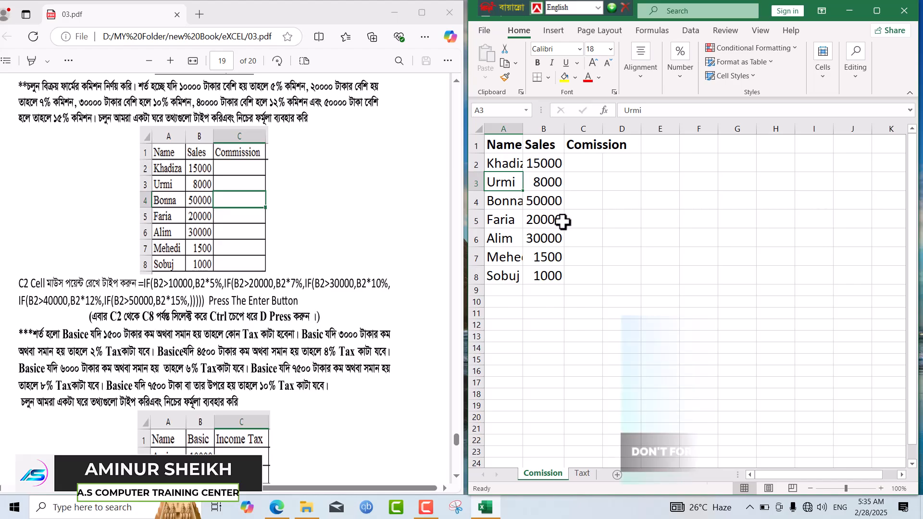
# Autofit the column widths of the entire Comission sheet so the names and headings fit
pyautogui.click(477, 131)
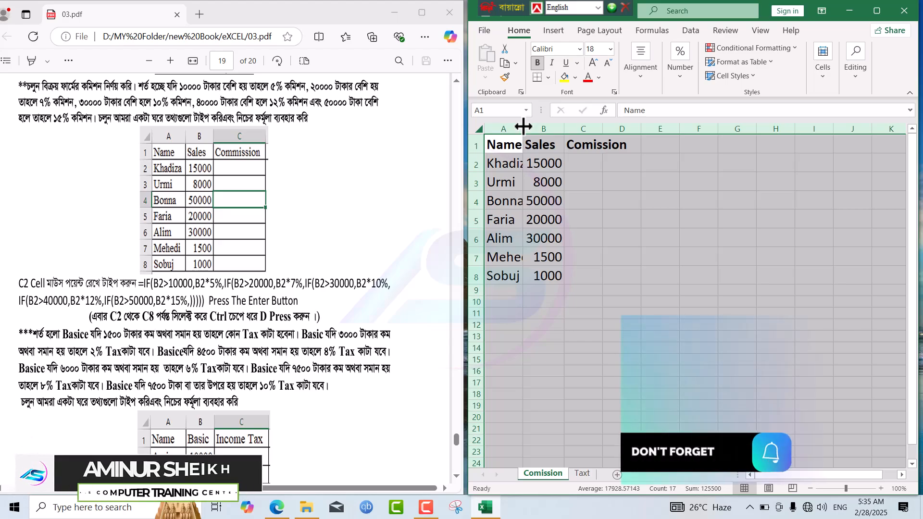
pyautogui.doubleClick(523, 127)
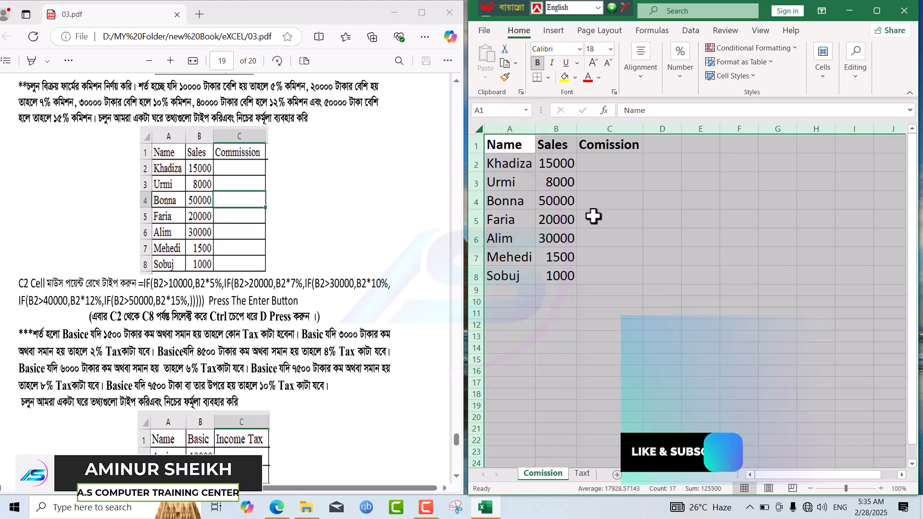
# Start the commission formula in cell C2 with the first condition: =IF(B2>10000,B2*5%,
pyautogui.click(608, 163)
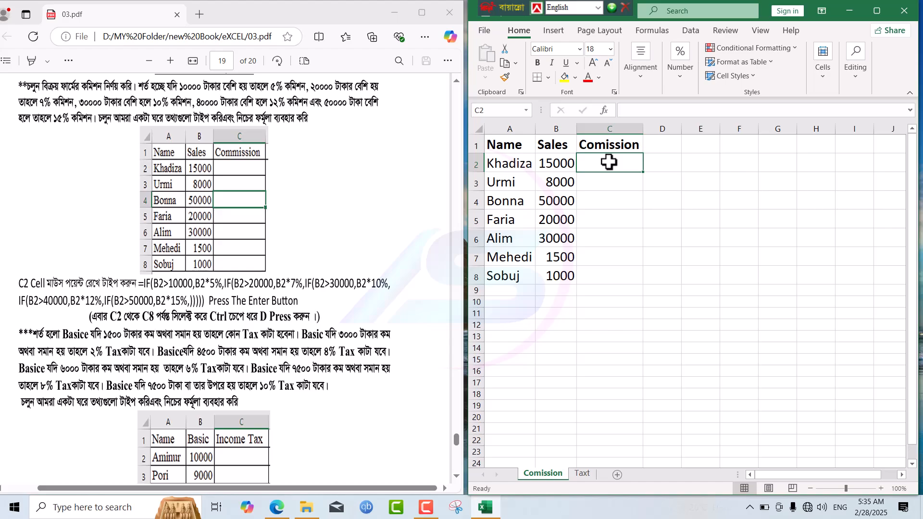
pyautogui.write('=')
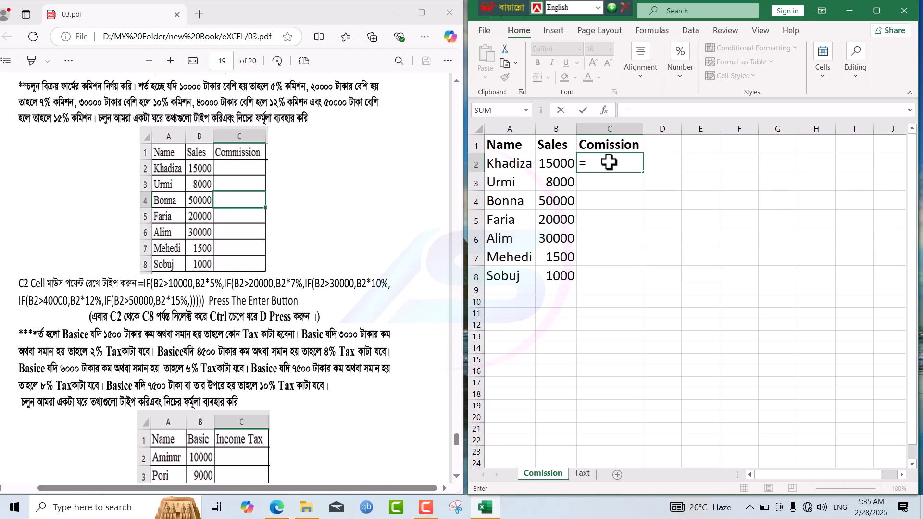
pyautogui.write('if')
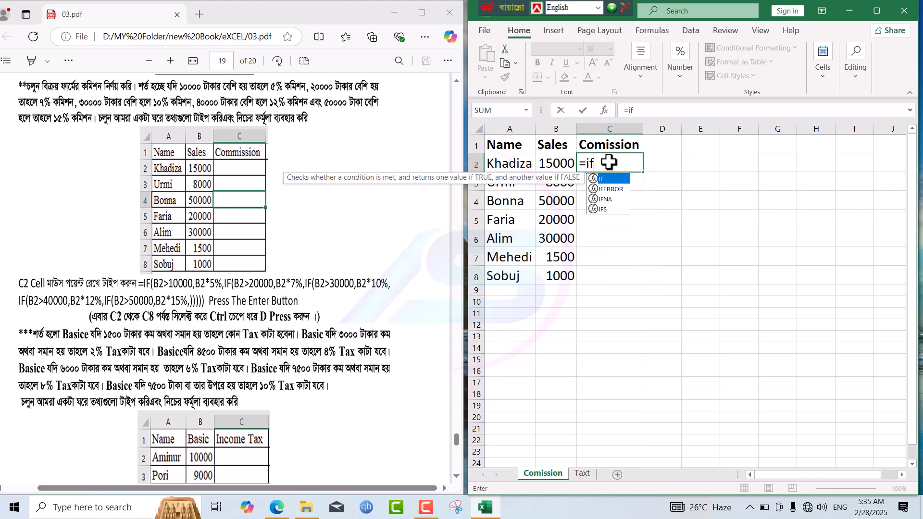
pyautogui.press('Tab')
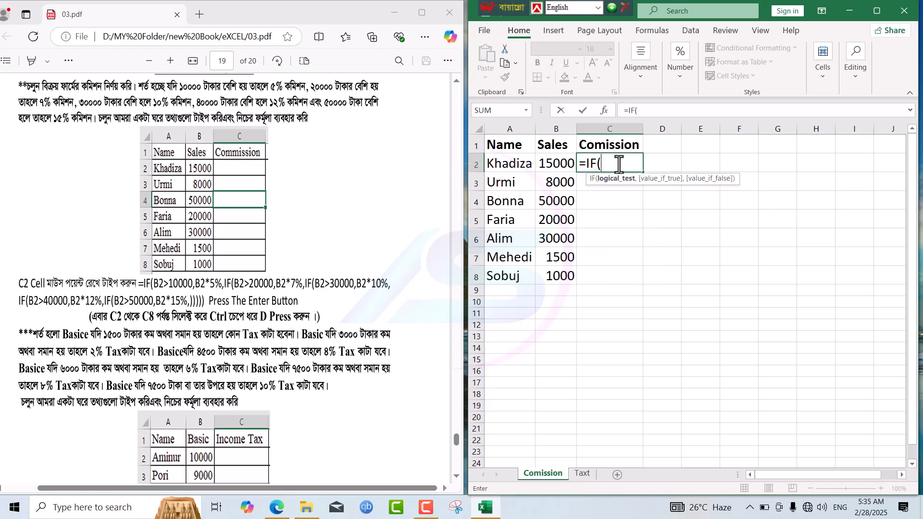
pyautogui.click(556, 161)
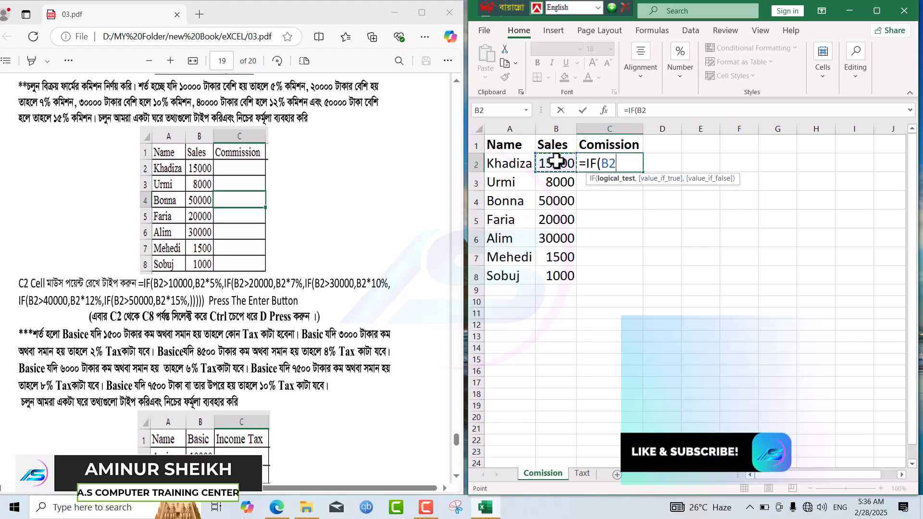
pyautogui.write(',')
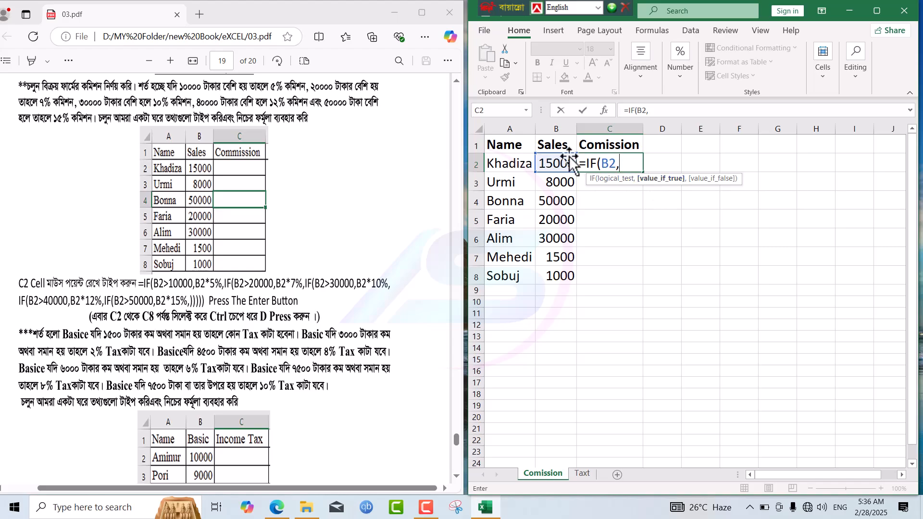
pyautogui.press('BackSpace')
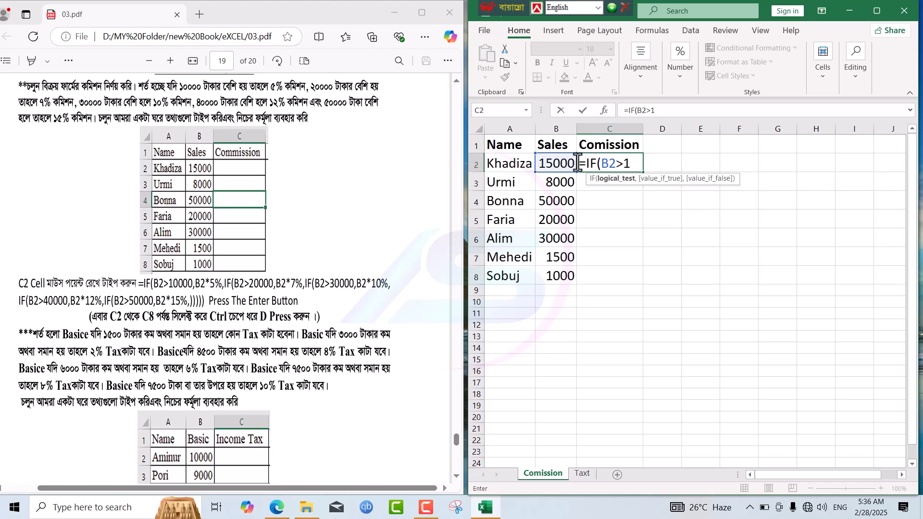
pyautogui.write(',')
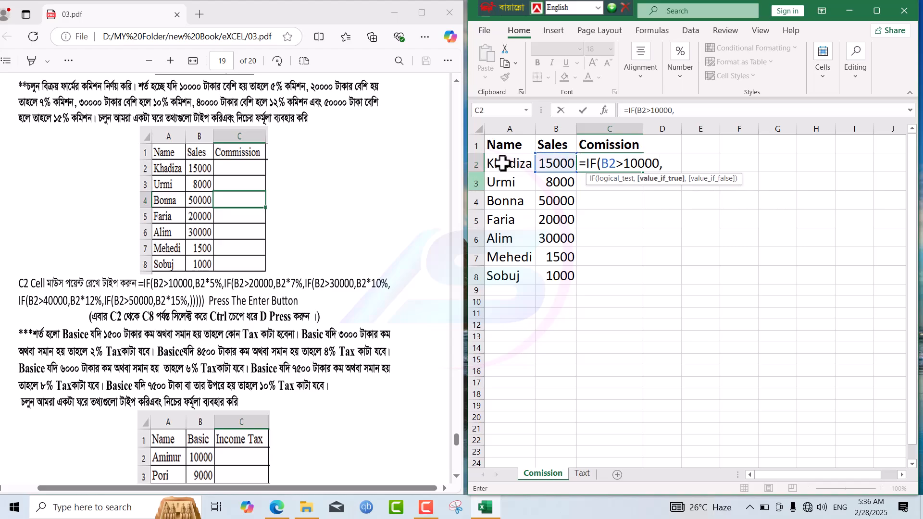
pyautogui.click(563, 164)
pyautogui.write('*')
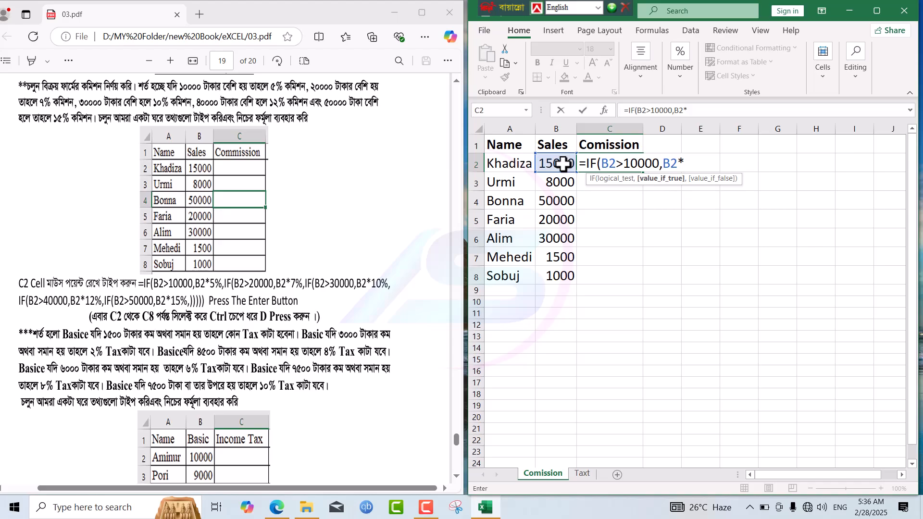
pyautogui.write('5%')
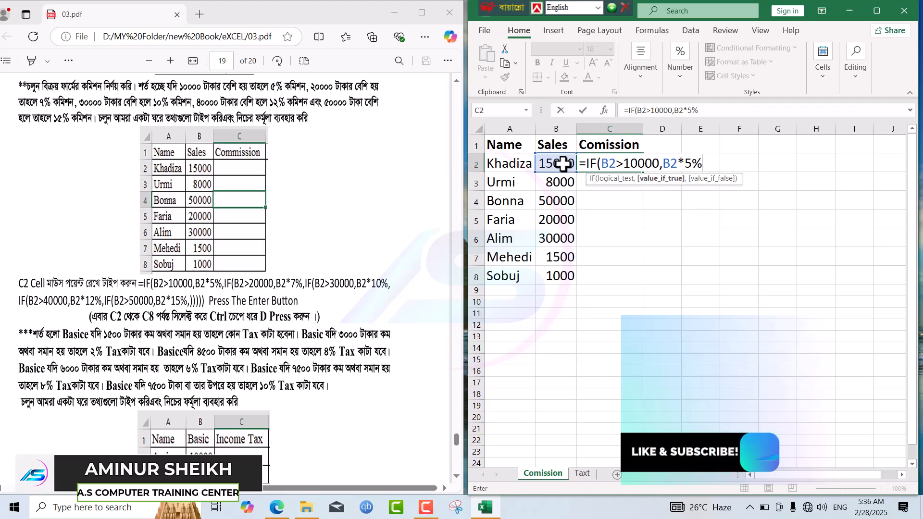
pyautogui.write(',')
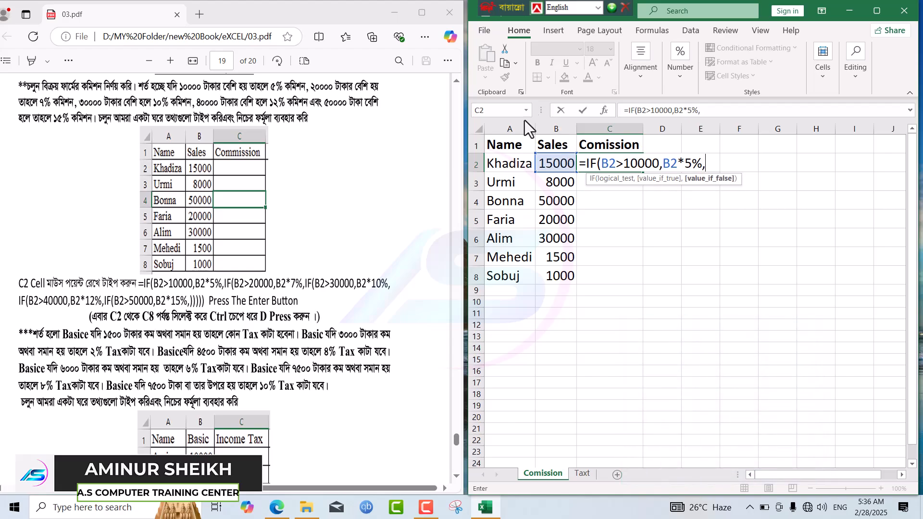
# Copy the IF clause, append it to the C2 formula, and change the copy to IF(B2>20000,B2*7%,
pyautogui.moveTo(626, 110); pyautogui.dragTo(704, 109)
pyautogui.hotkey('ctrl', 'c')
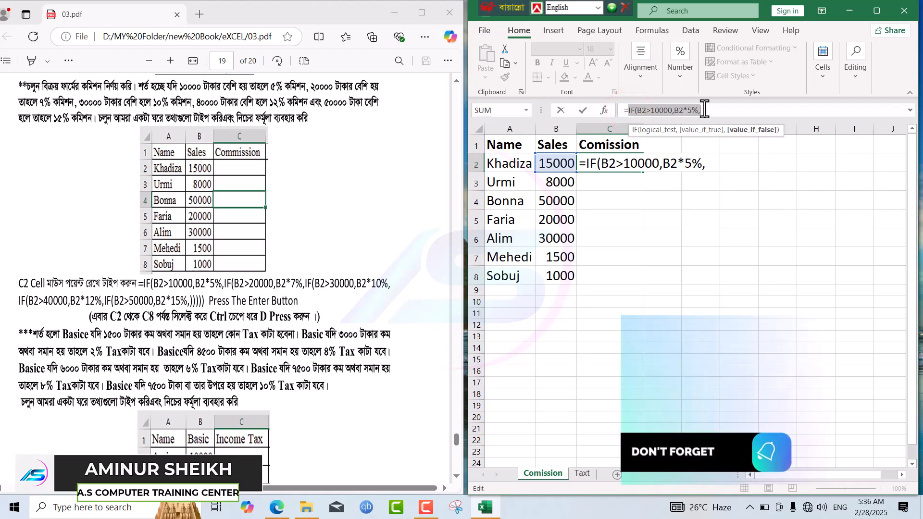
pyautogui.click(709, 110)
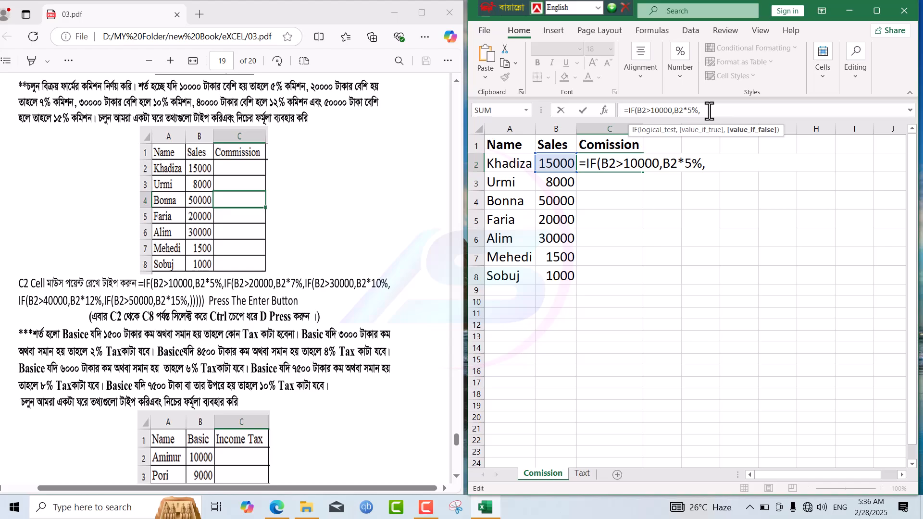
pyautogui.hotkey('ctrl', 'v')
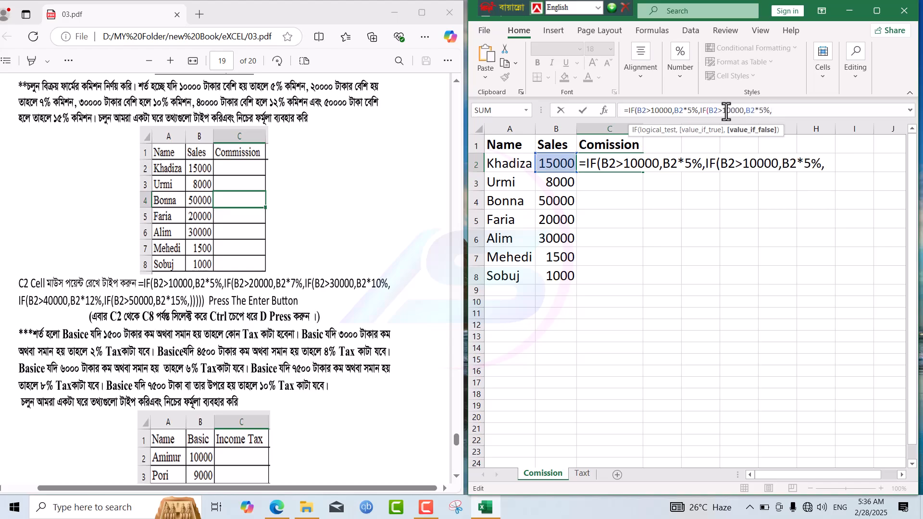
pyautogui.click(726, 110)
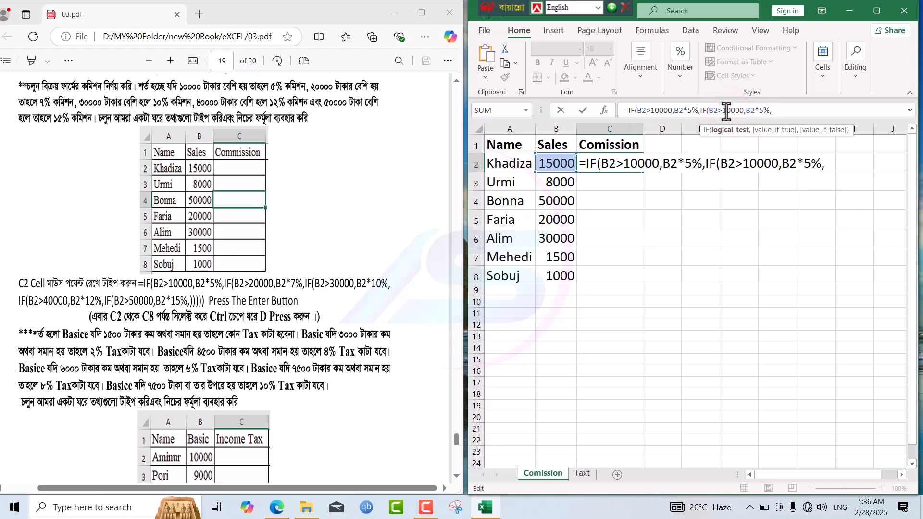
pyautogui.press('BackSpace')
pyautogui.write('2')
pyautogui.click(764, 110)
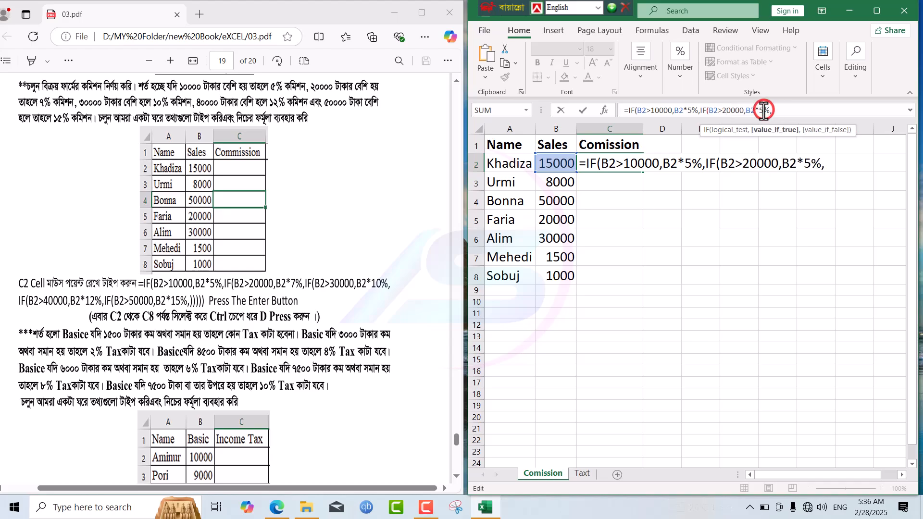
pyautogui.press('BackSpace')
pyautogui.write('7')
# Append the copied IF clause as the formula's third condition and change it to IF(B2>30000,B2*10%,
pyautogui.click(775, 110)
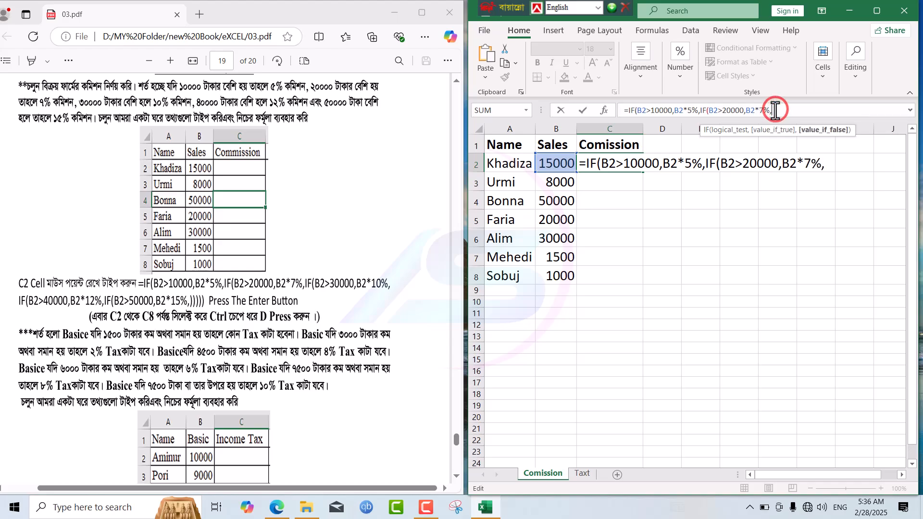
pyautogui.hotkey('ctrl', 'v')
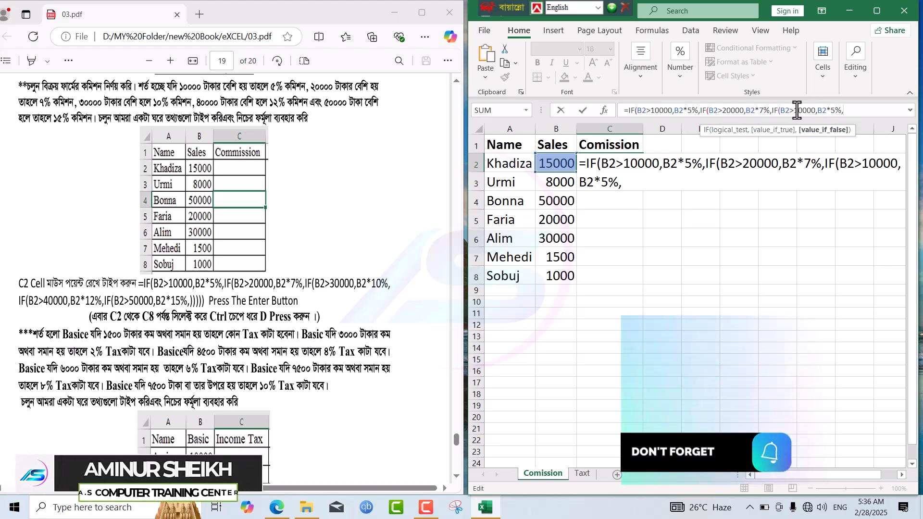
pyautogui.click(796, 111)
pyautogui.press('Delete')
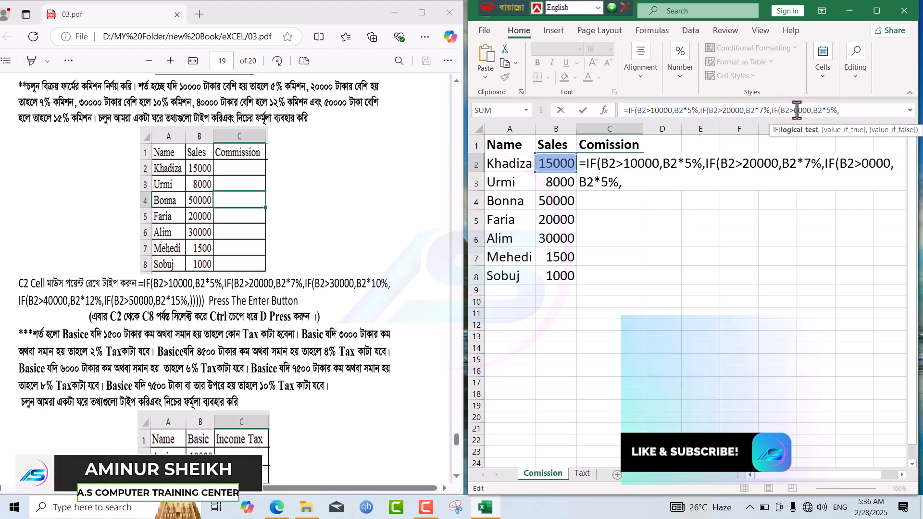
pyautogui.write('3')
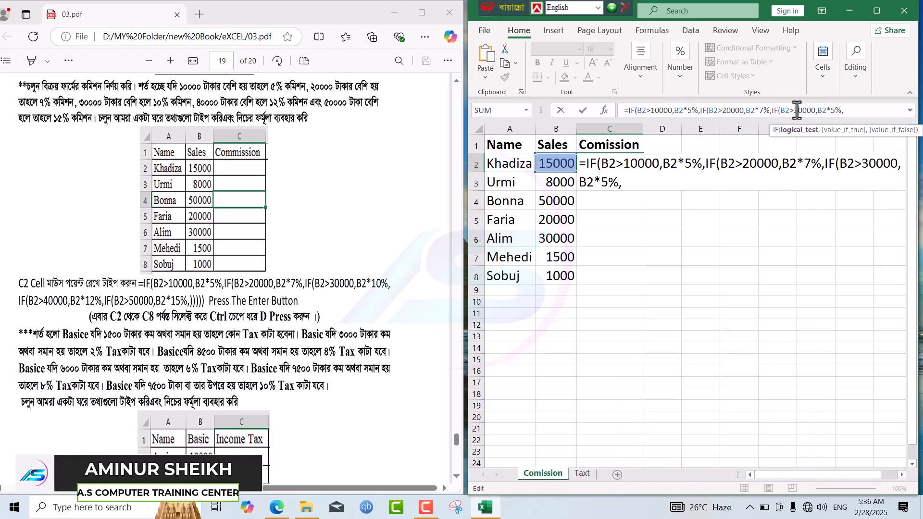
pyautogui.click(834, 110)
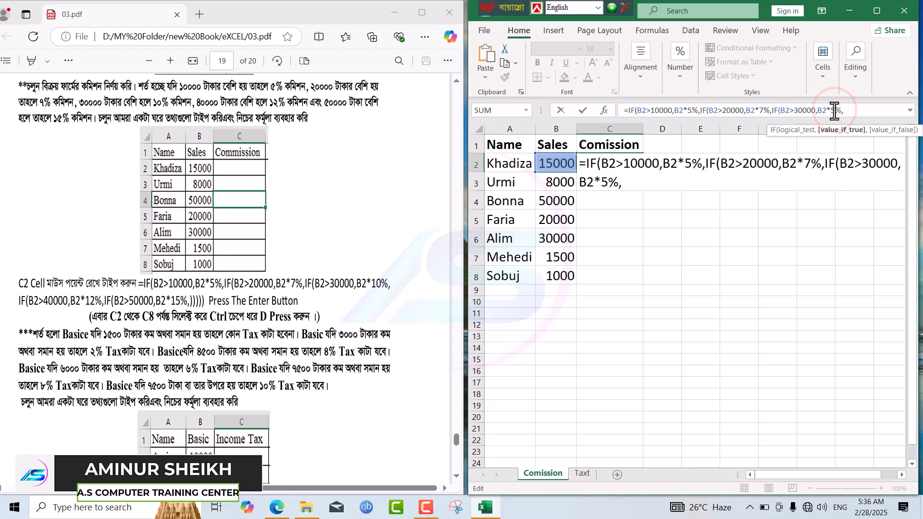
pyautogui.press('Delete')
pyautogui.write('10')
# Append the copied IF clause as the fourth condition and change it to IF(B2>40000,B2*12%,
pyautogui.click(860, 110)
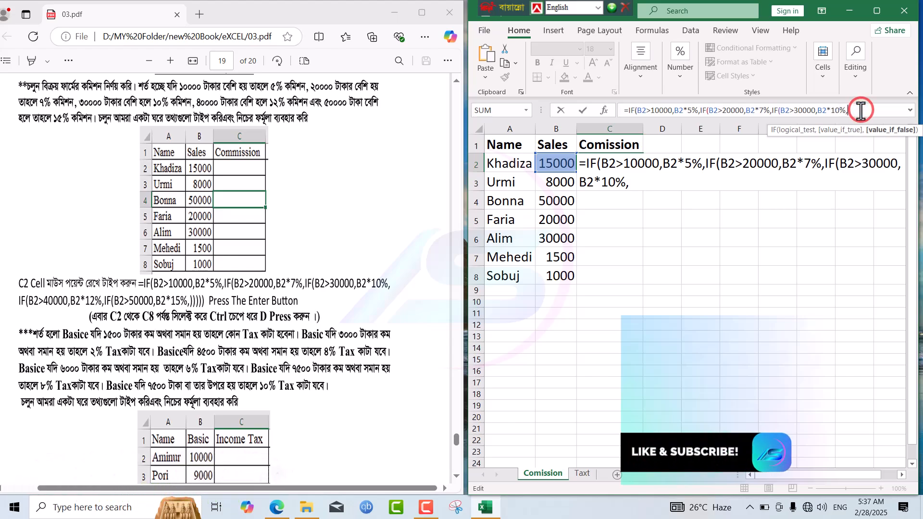
pyautogui.write('IF(B2>10000,B2*5%,')
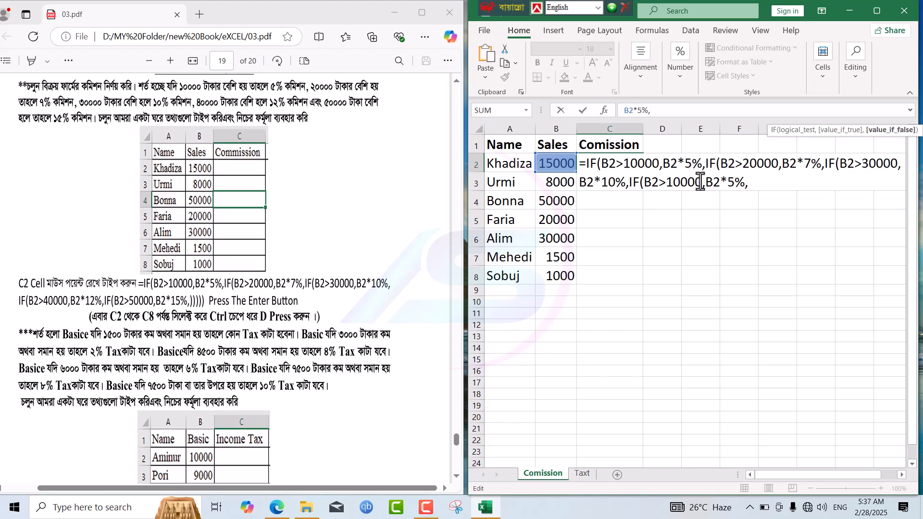
pyautogui.click(673, 184)
pyautogui.press('BackSpace')
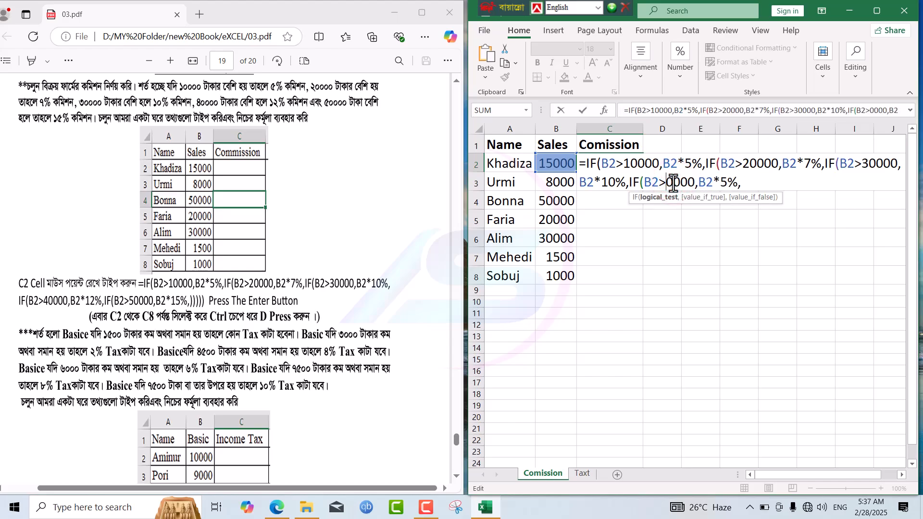
pyautogui.write('4')
pyautogui.click(732, 184)
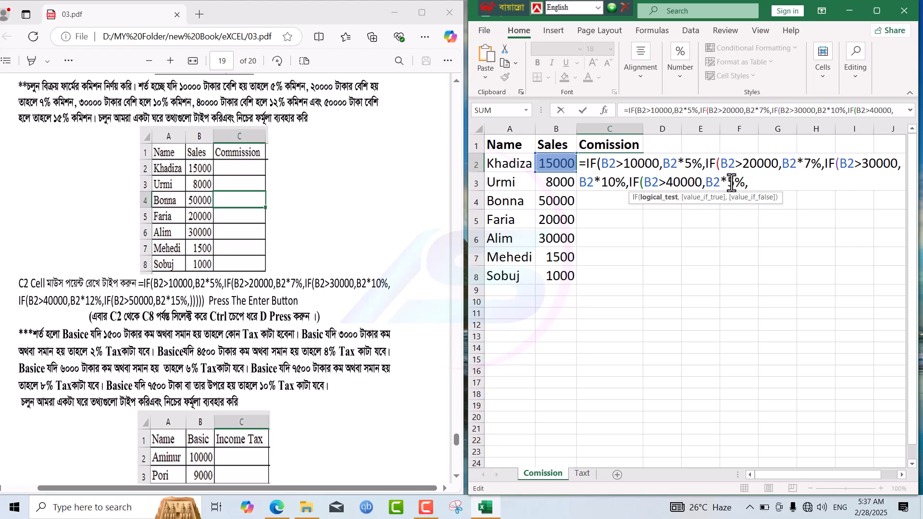
pyautogui.press('BackSpace')
pyautogui.write('1')
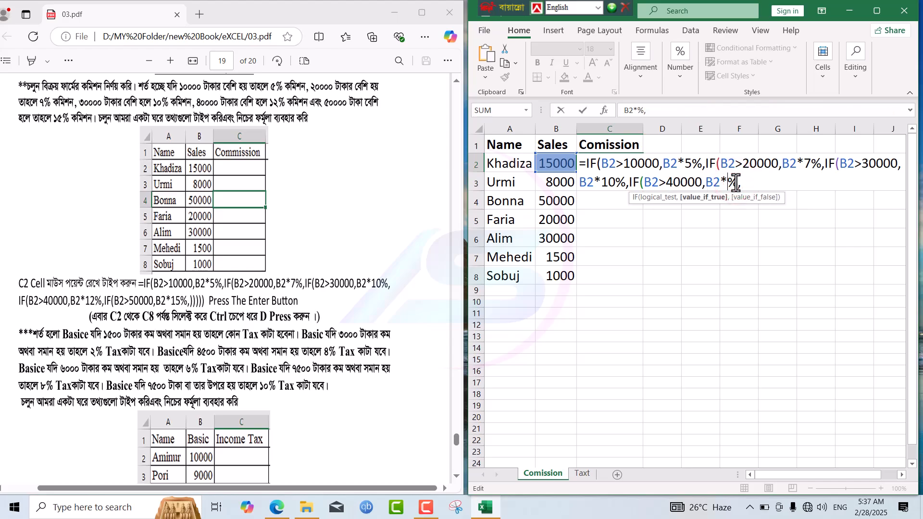
pyautogui.write('2')
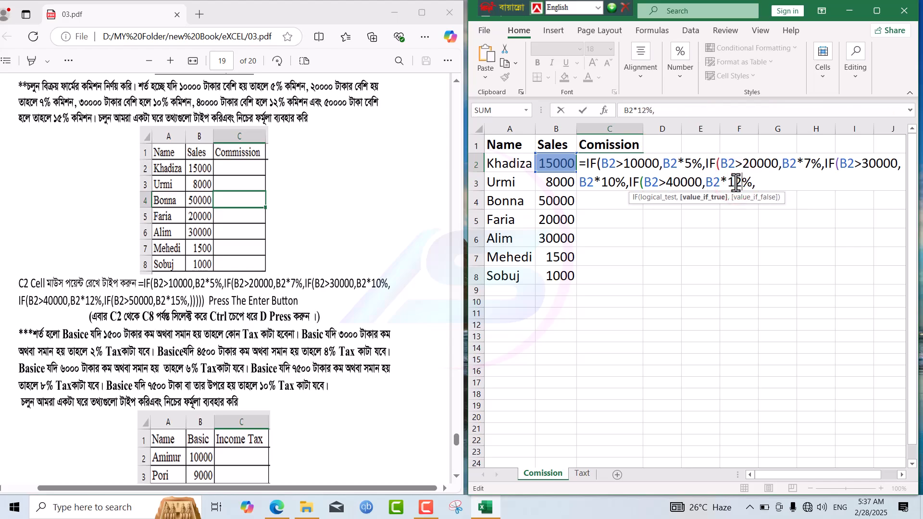
# Append the copied IF clause as the fifth condition in C2 and change it to IF(B2>50000,B2*15%,
pyautogui.click(693, 109)
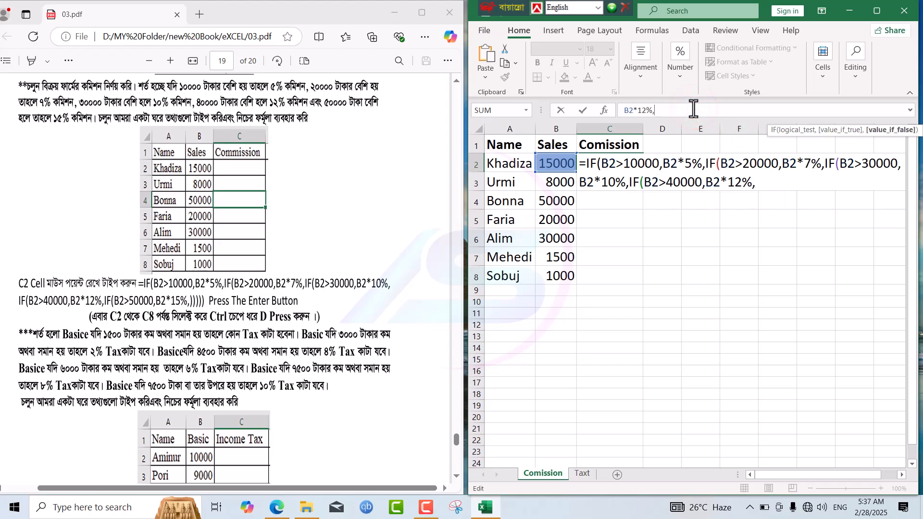
pyautogui.write('IF(B2>10000,B2*5%,')
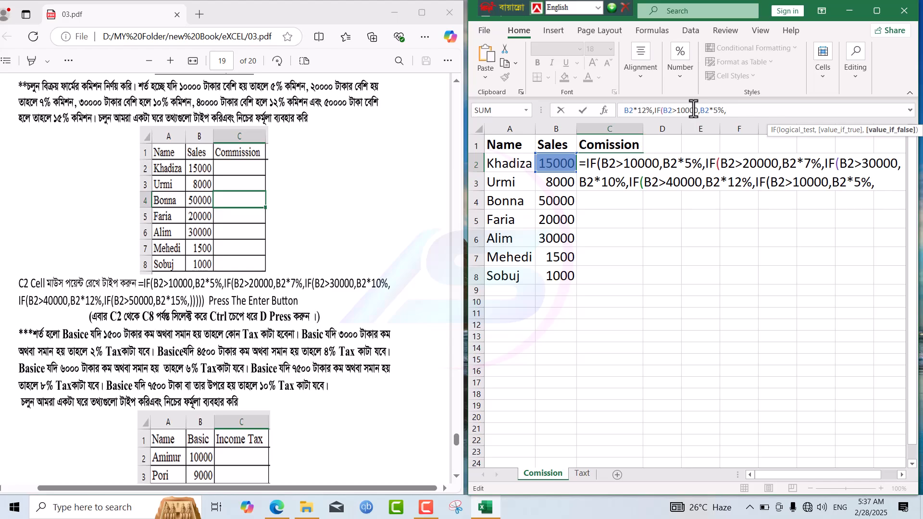
pyautogui.click(680, 109)
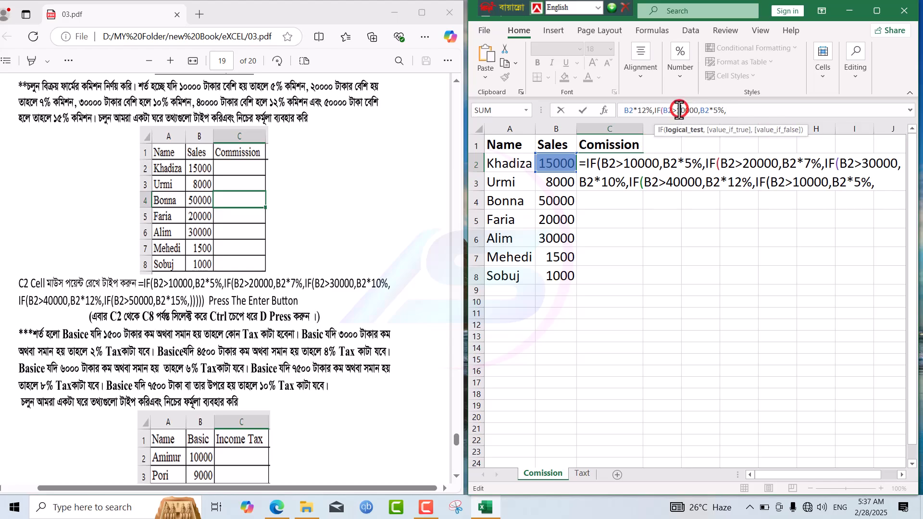
pyautogui.press('BackSpace')
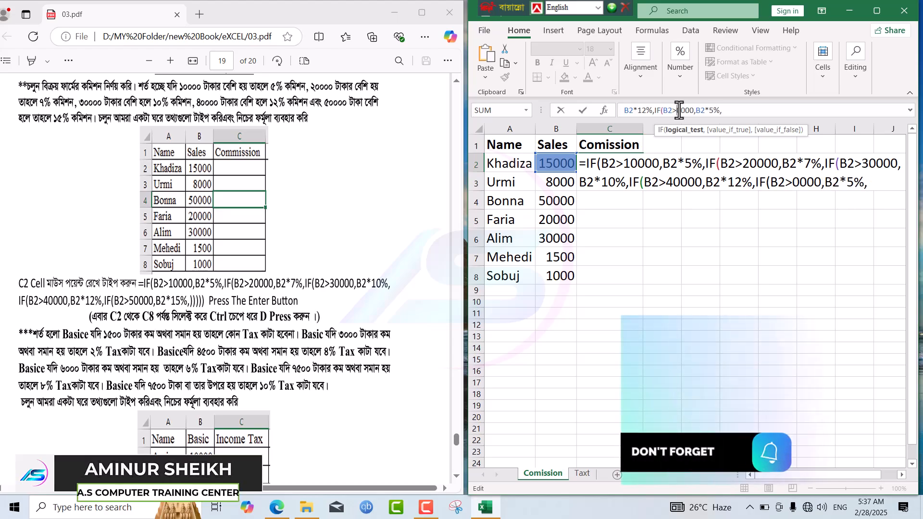
pyautogui.write('5')
pyautogui.click(715, 110)
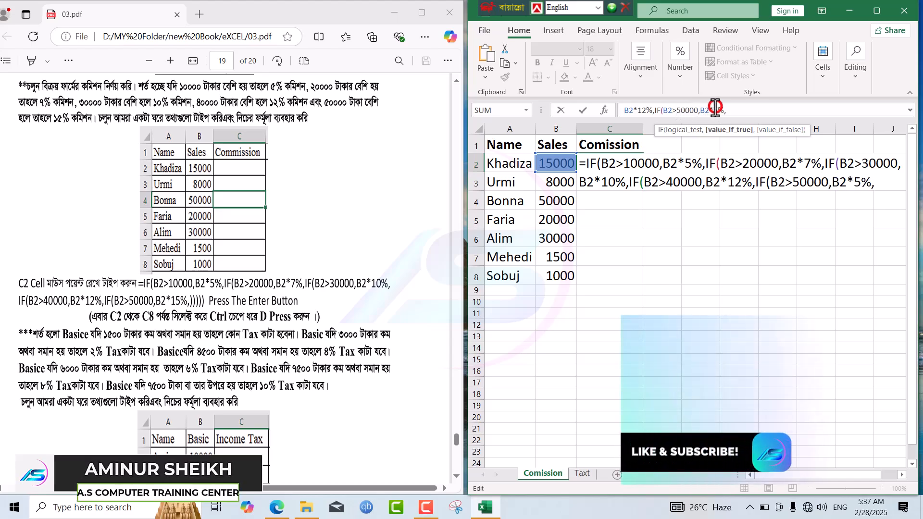
pyautogui.write('1')
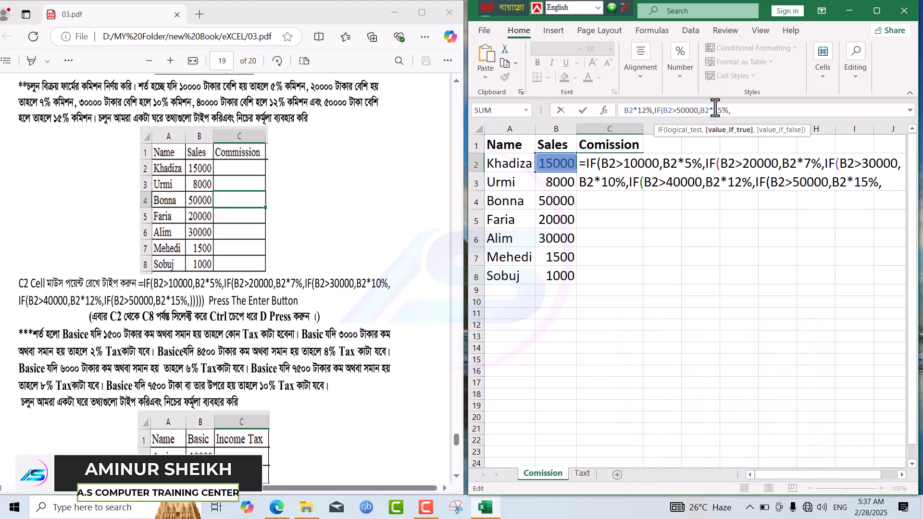
# Enter the C2 formula, accept the proposed closing-parentheses correction, and fill the formula down to C8
pyautogui.press('Return')
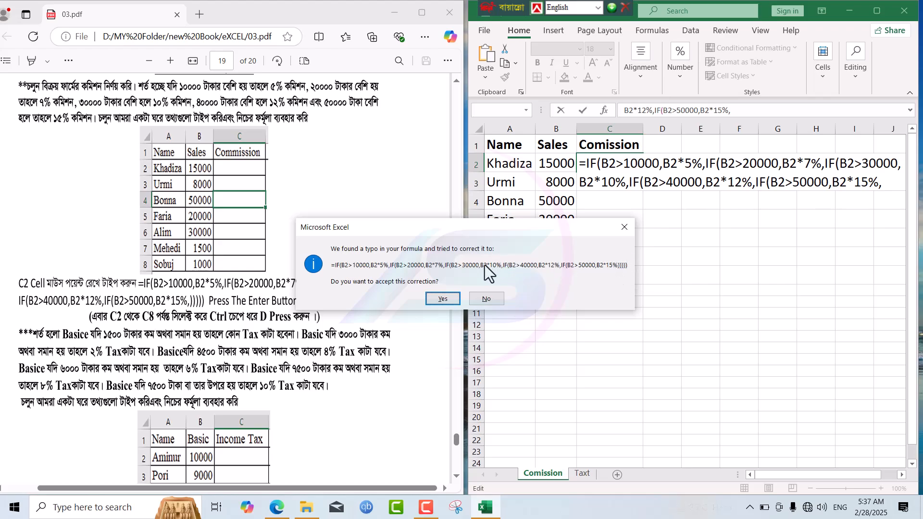
pyautogui.click(442, 298)
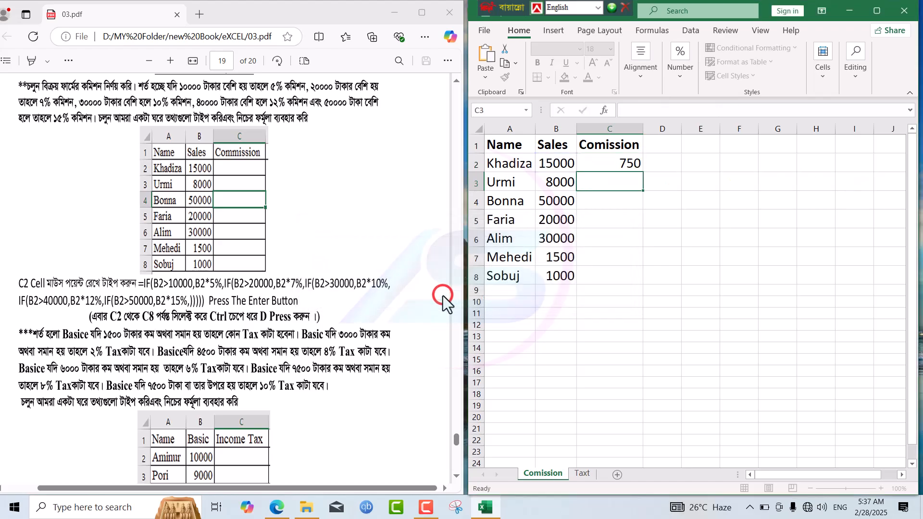
pyautogui.moveTo(623, 164)
pyautogui.mouseDown()
pyautogui.moveTo(645, 164)
pyautogui.moveTo(638, 176)
pyautogui.moveTo(633, 163)
pyautogui.mouseUp()
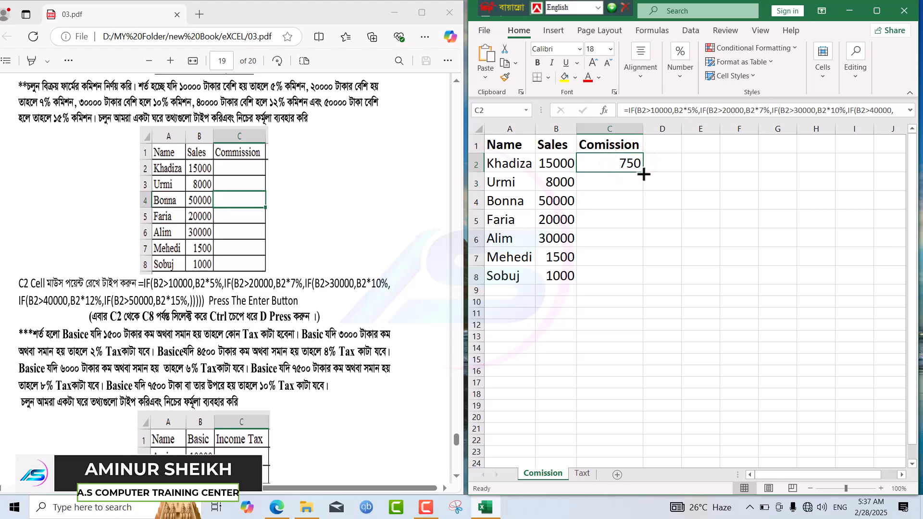
pyautogui.doubleClick(643, 174)
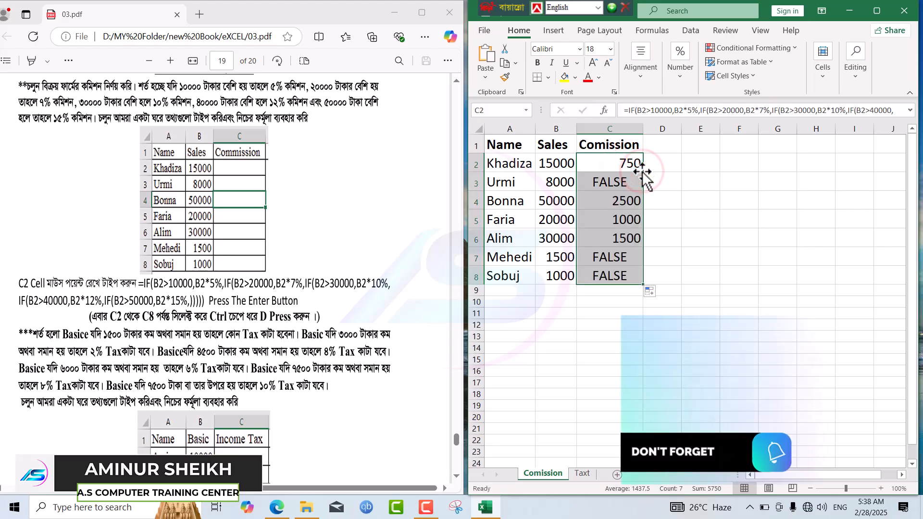
# Add "N/A" as the innermost IF's value-if-false in C2, after B2*15%, and refill the formula down to C8
pyautogui.click(651, 111)
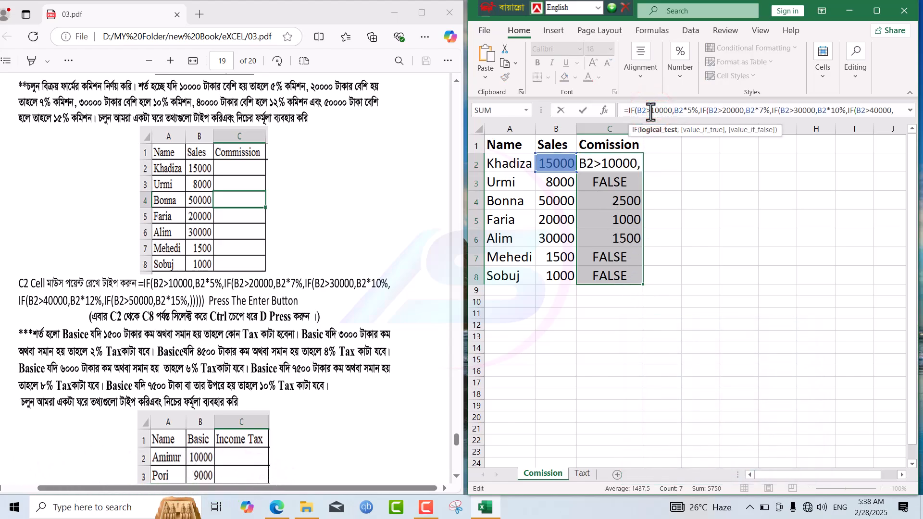
pyautogui.doubleClick(591, 164)
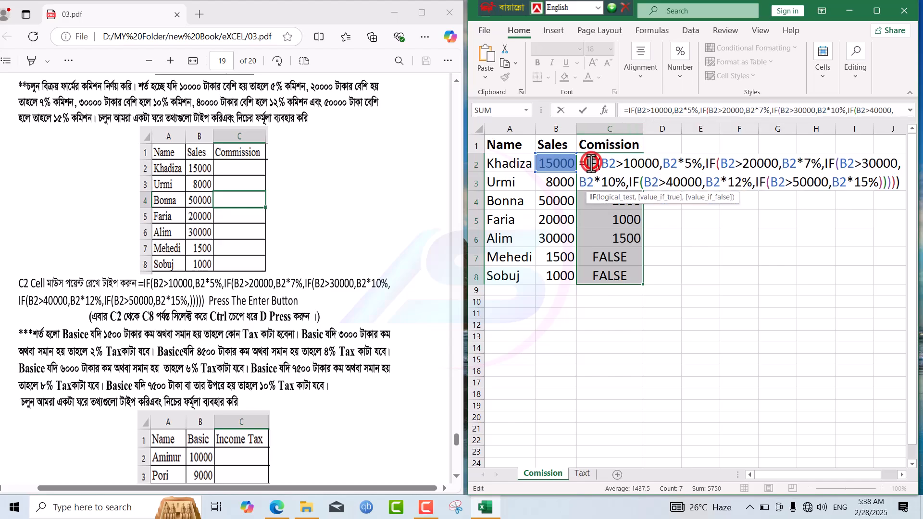
pyautogui.click(879, 183)
pyautogui.write(',')
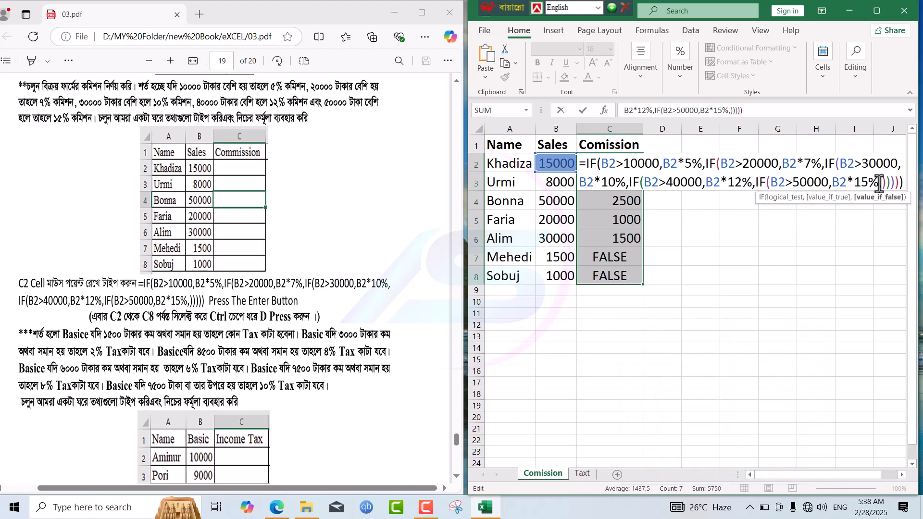
pyautogui.write('""')
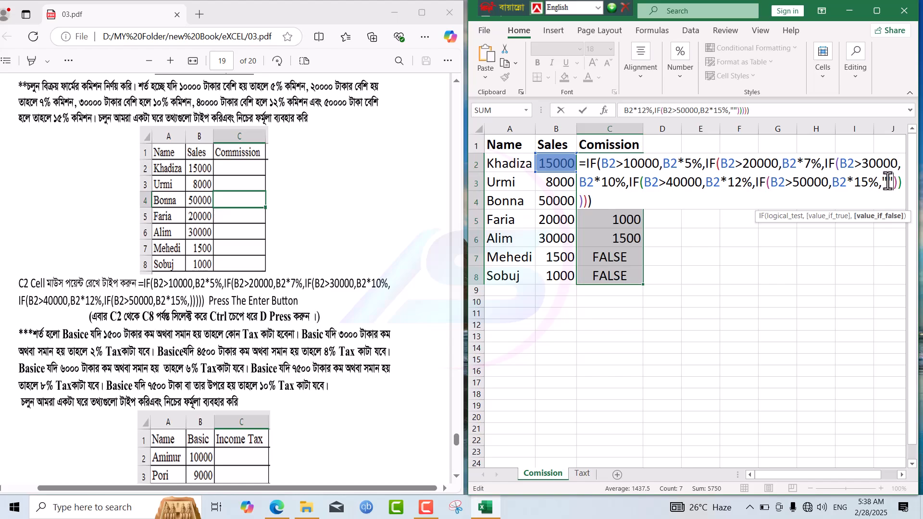
pyautogui.click(888, 181)
pyautogui.write('N')
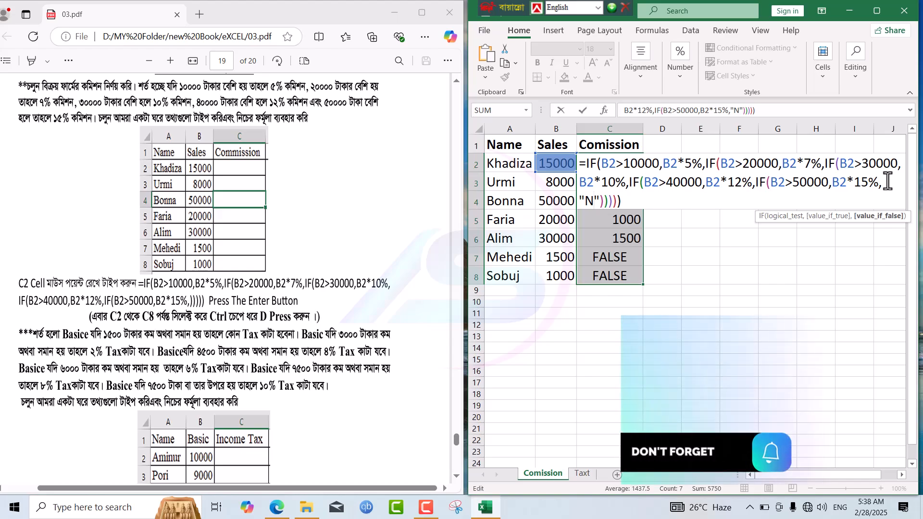
pyautogui.write('/')
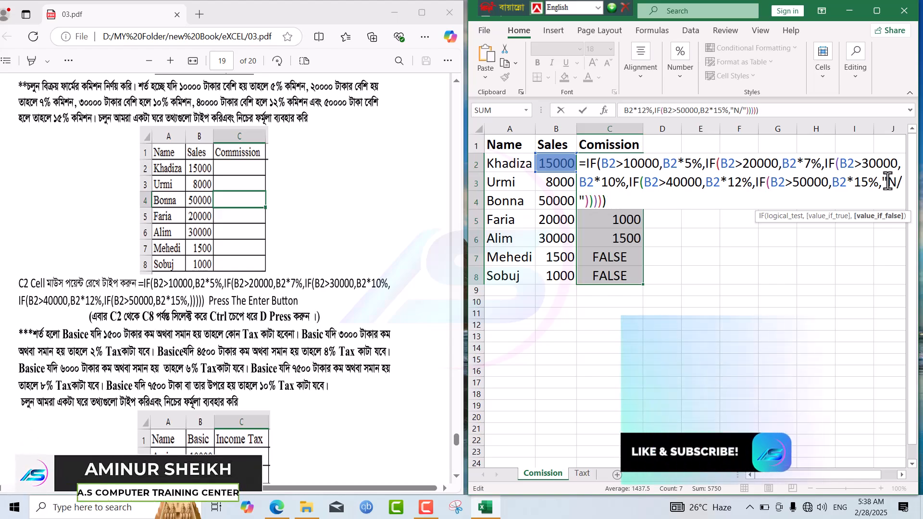
pyautogui.write('A')
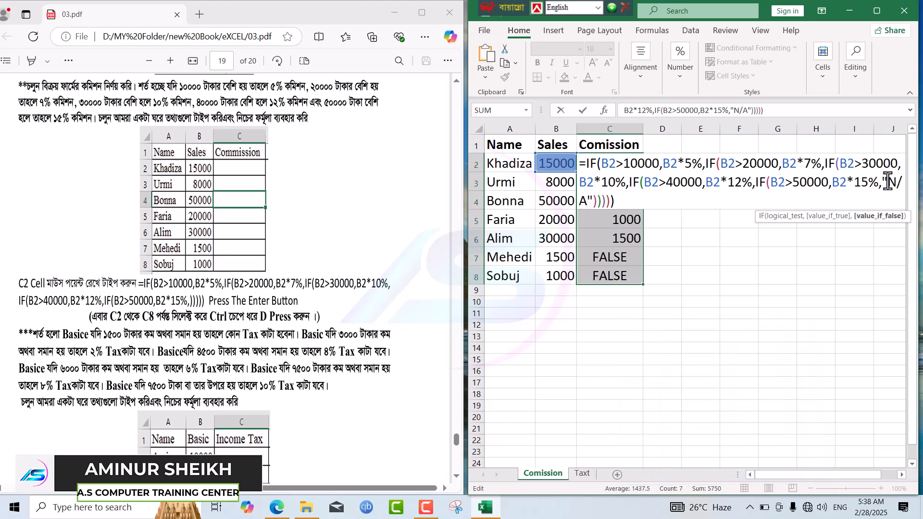
pyautogui.press('Return')
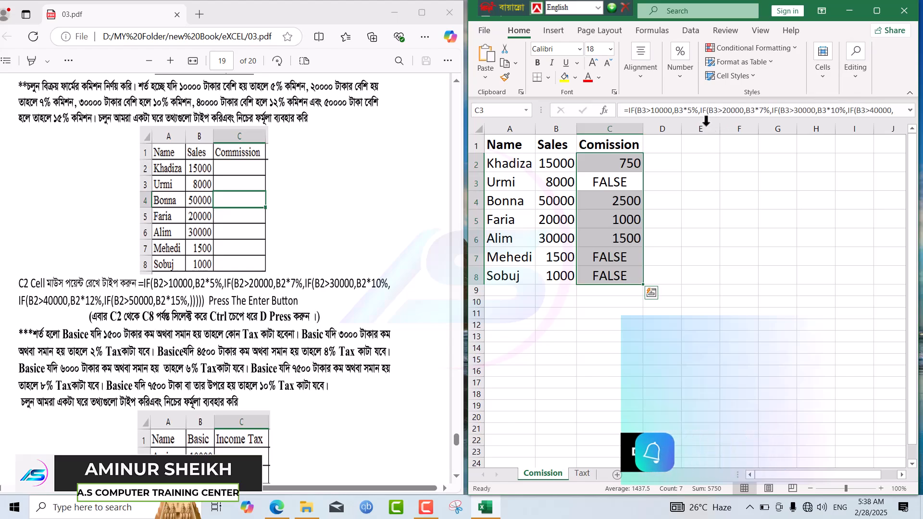
pyautogui.click(634, 163)
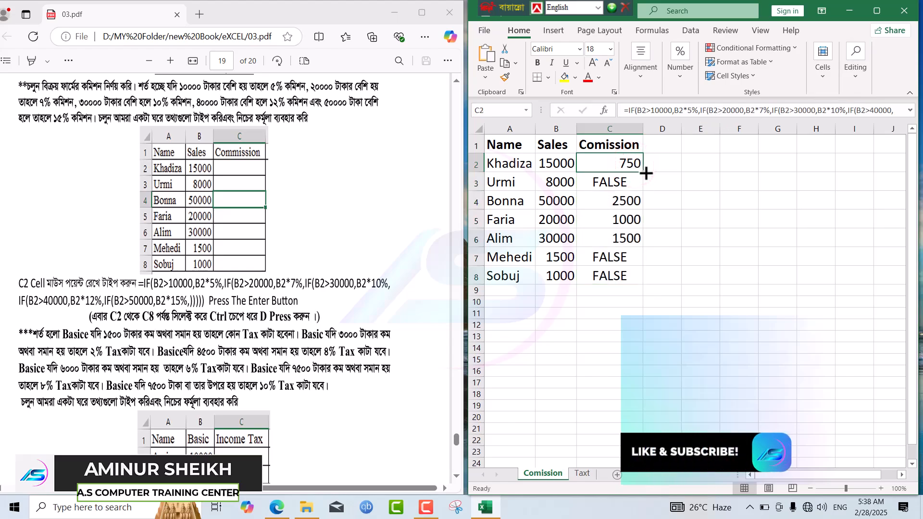
pyautogui.doubleClick(645, 172)
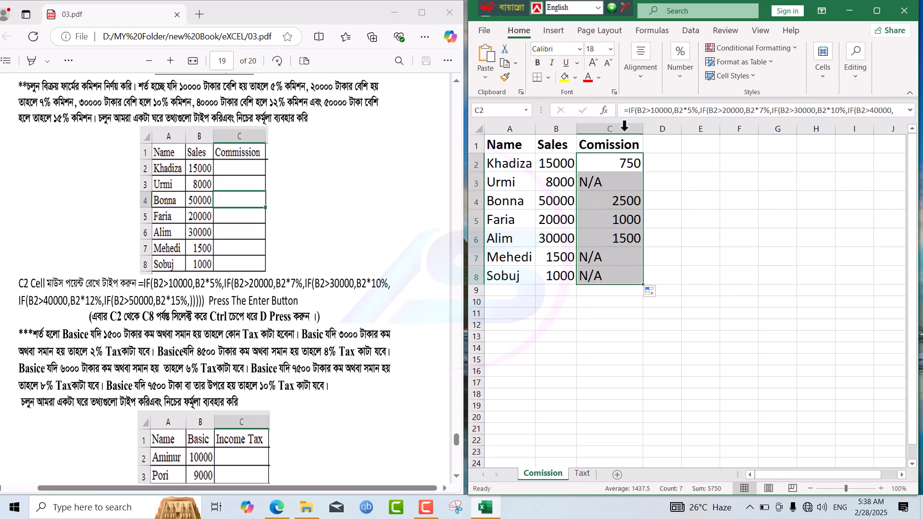
# Replace the innermost IF's value-if-false in the C2 formula with 0 and refill the formula down to C8
pyautogui.doubleClick(615, 161)
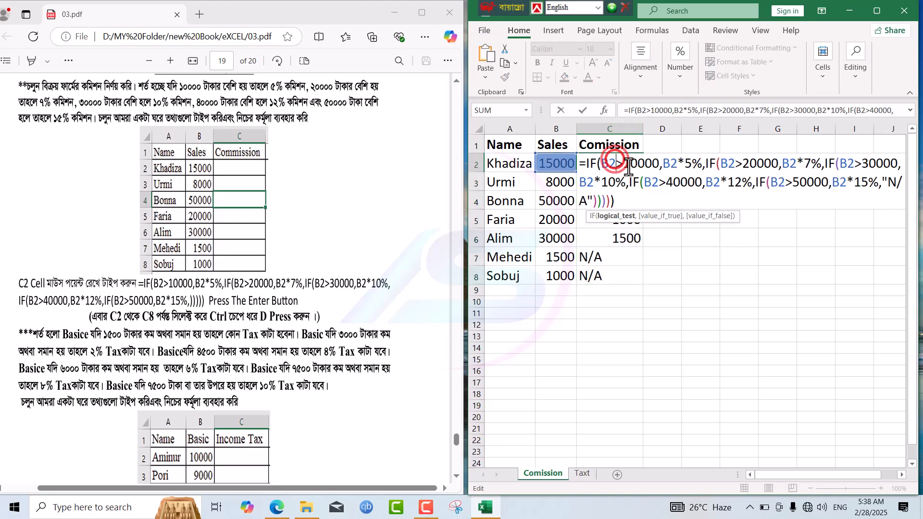
pyautogui.click(891, 183)
pyautogui.press('Delete')
pyautogui.press('Delete')
pyautogui.press('Delete')
pyautogui.press('Delete')
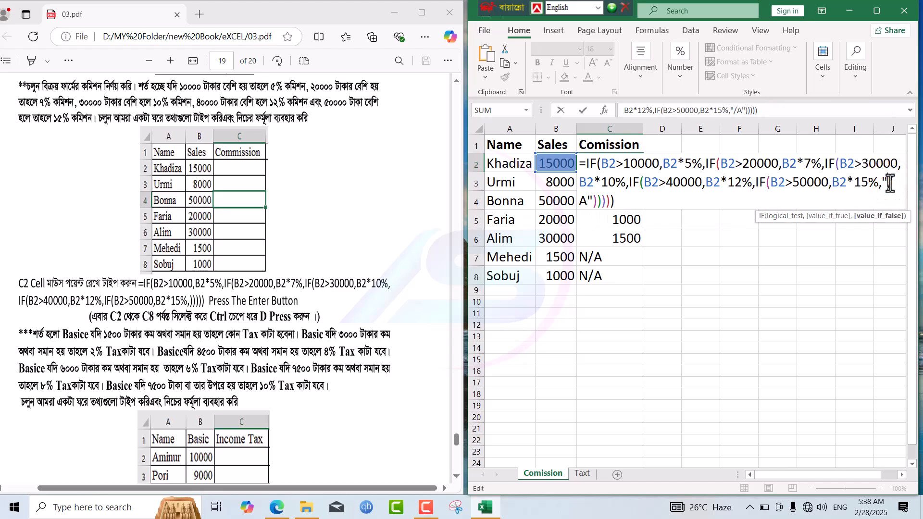
pyautogui.press('BackSpace')
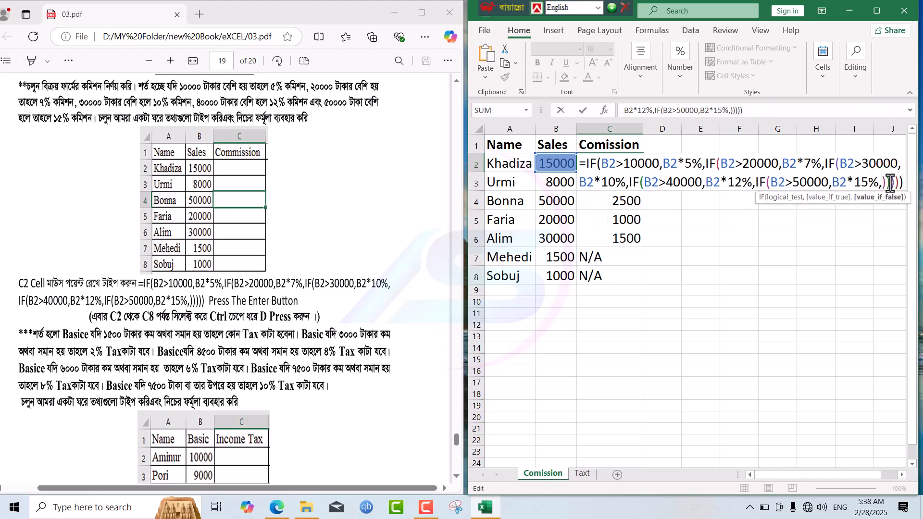
pyautogui.write('0')
pyautogui.press('Return')
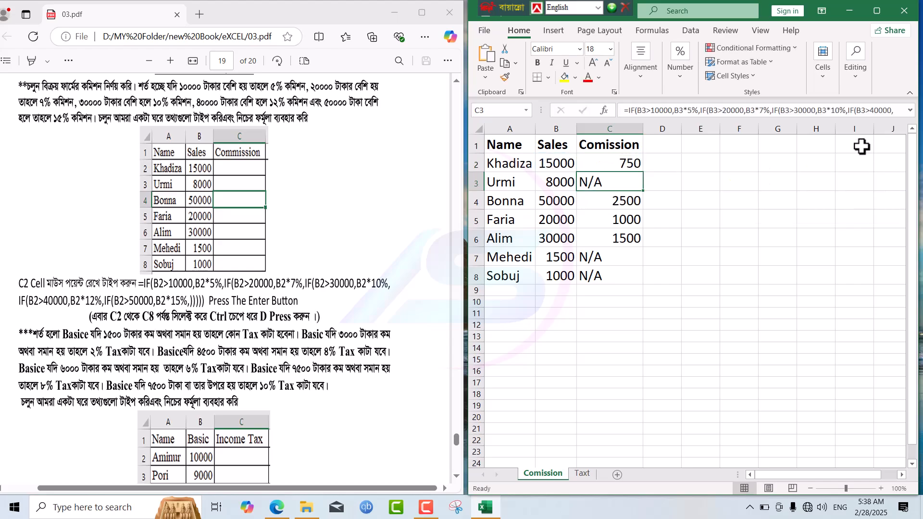
pyautogui.click(610, 168)
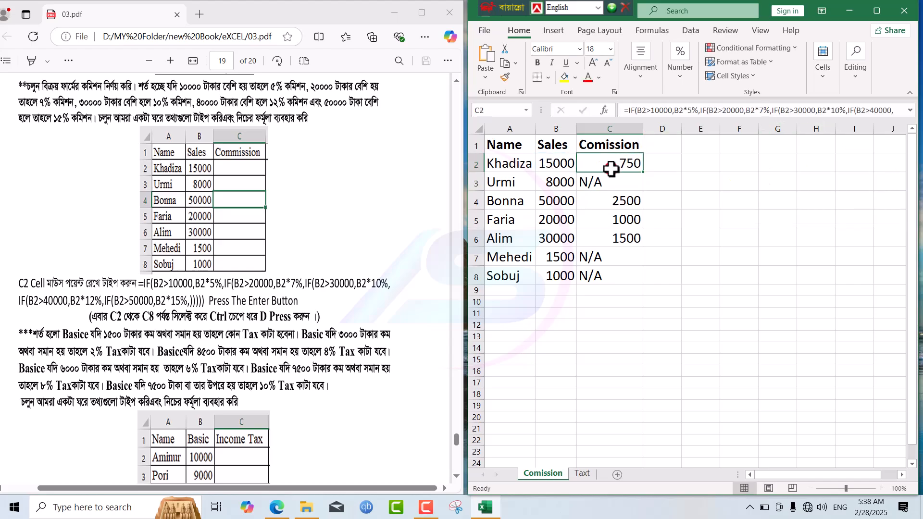
pyautogui.doubleClick(643, 172)
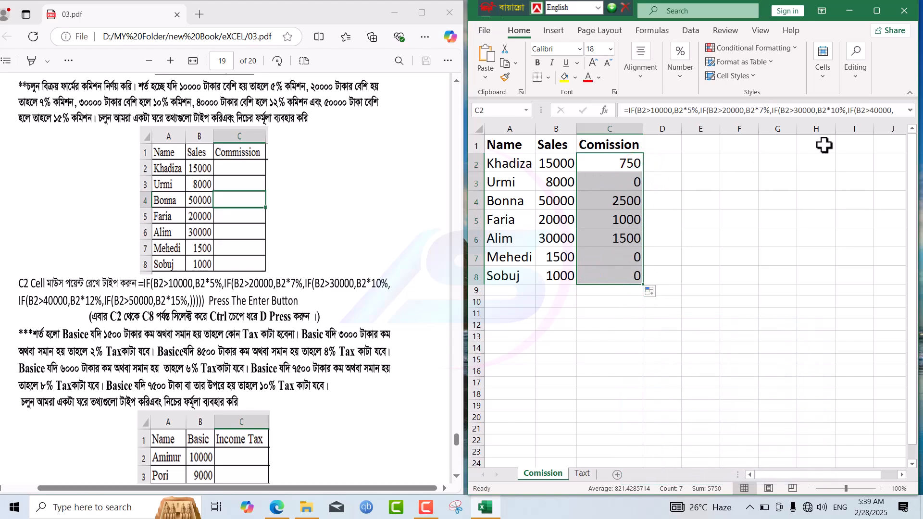
# Change the innermost IF's value-if-false in the C2 formula to an empty string ("") and refill the formula down to C8
pyautogui.doubleClick(617, 166)
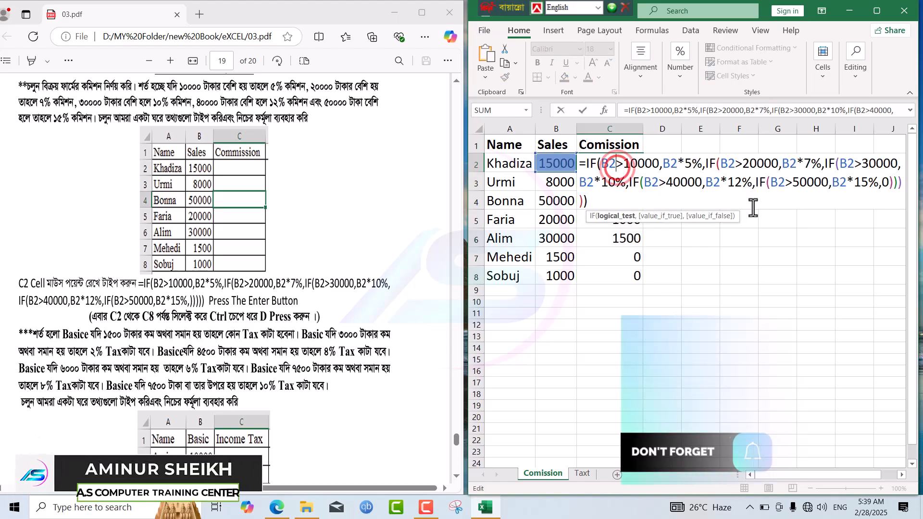
pyautogui.click(887, 181)
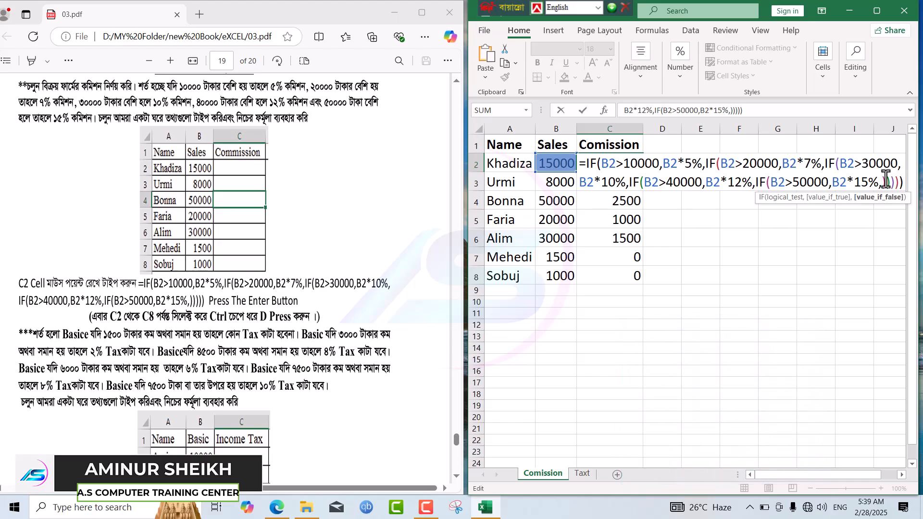
pyautogui.write('""')
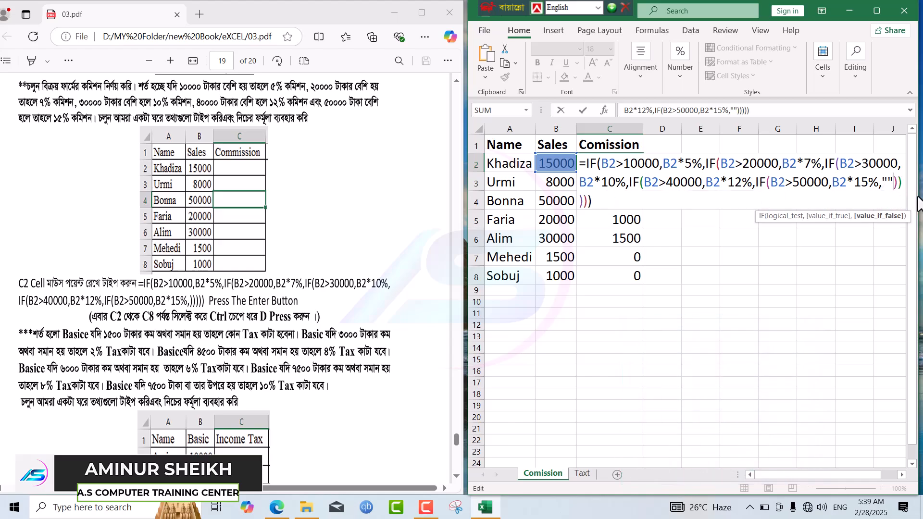
pyautogui.press('Return')
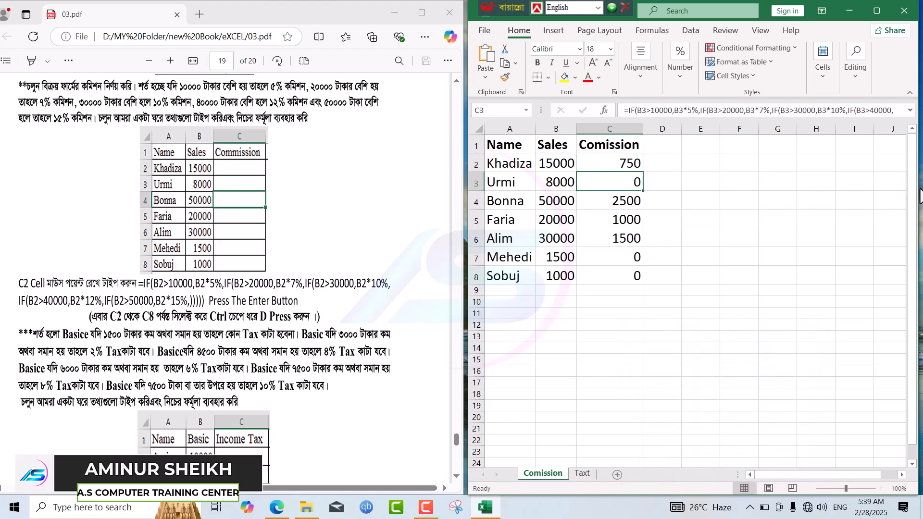
pyautogui.click(607, 165)
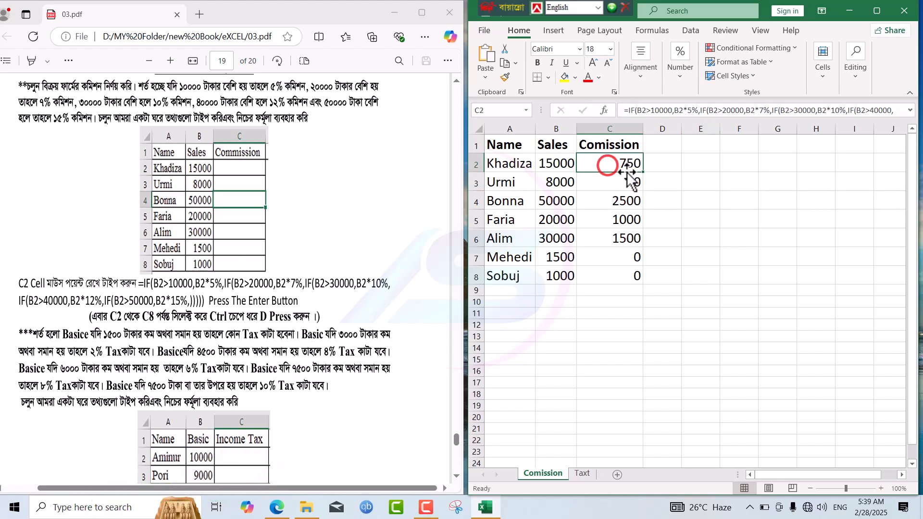
pyautogui.doubleClick(643, 172)
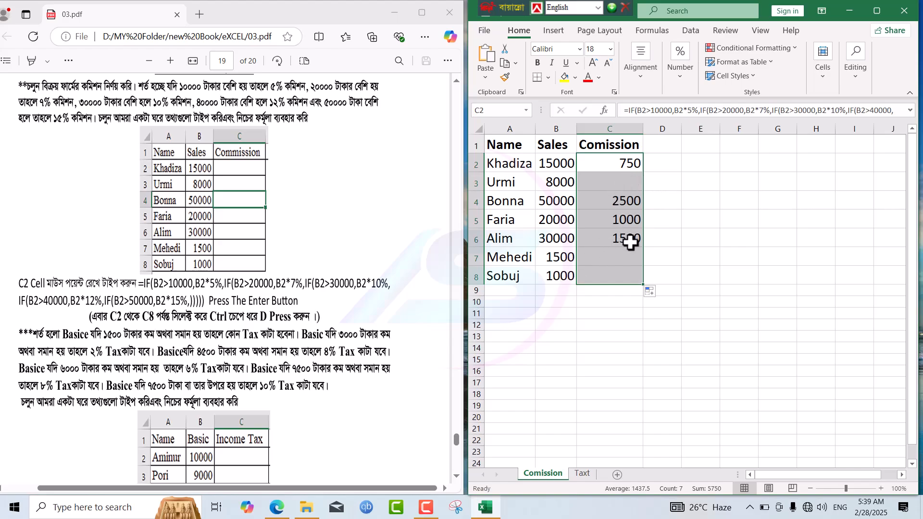
# Delete the nested IF formula in C2 and start an IFS function in its place
pyautogui.click(634, 163)
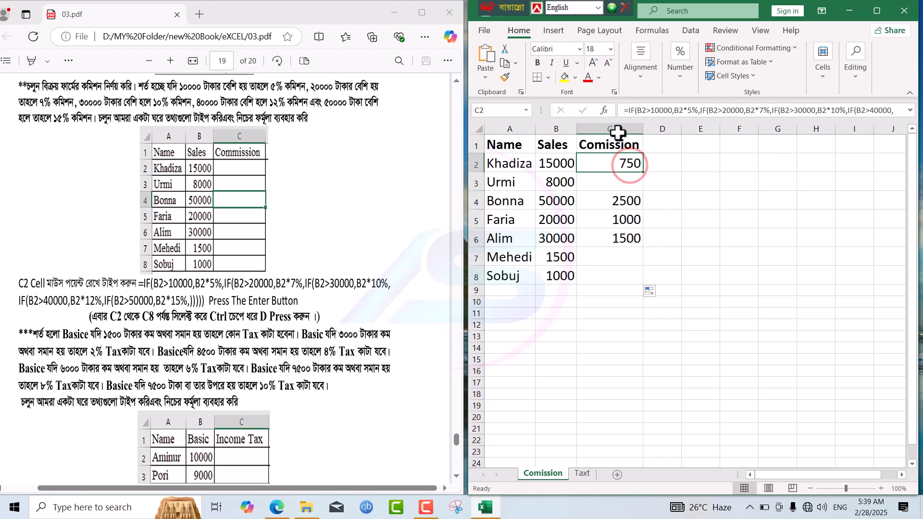
pyautogui.click(625, 111)
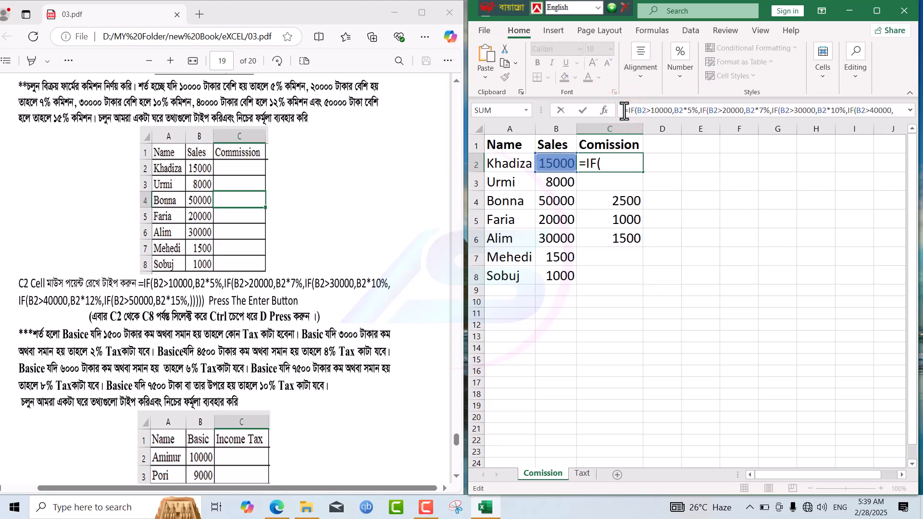
pyautogui.hotkey('shift', 'End')
pyautogui.press('BackSpace')
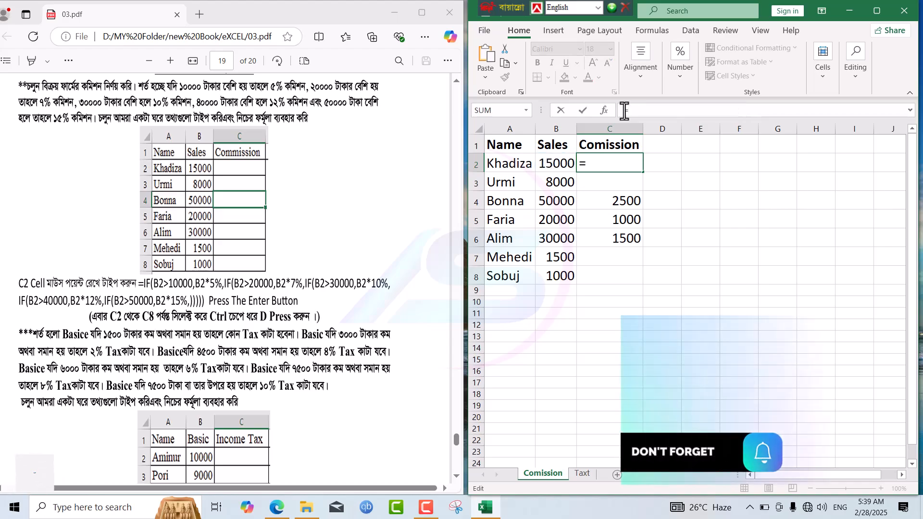
pyautogui.write('ifs')
pyautogui.press('Tab')
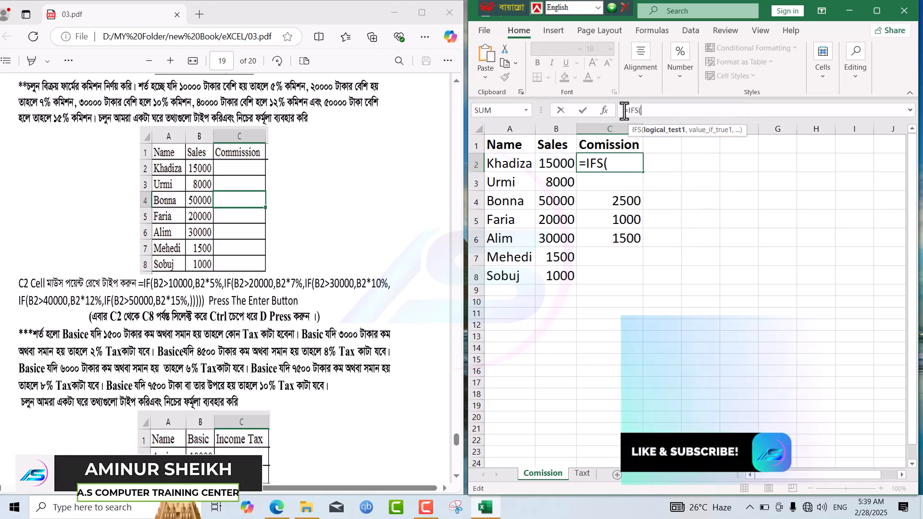
# Add B2>10000 as the first IFS condition in C2, with B2*5% as its result
pyautogui.click(561, 162)
pyautogui.write(',')
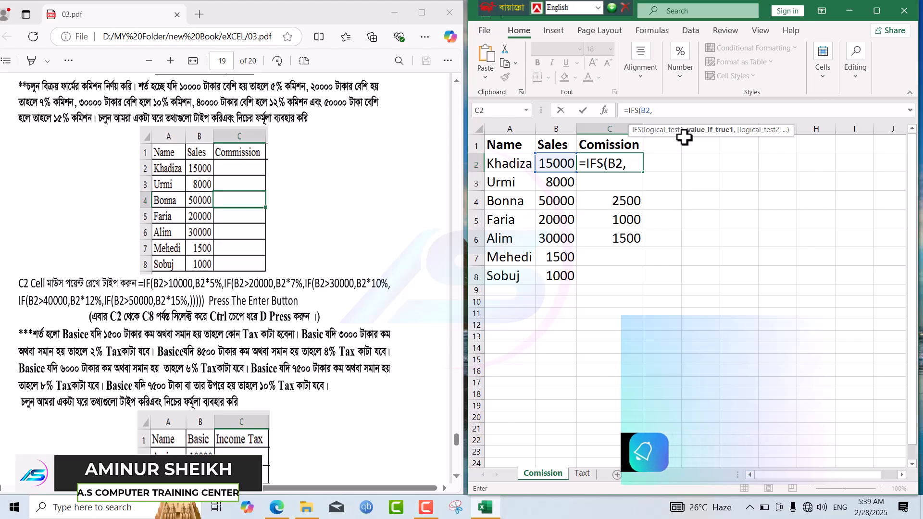
pyautogui.press('BackSpace')
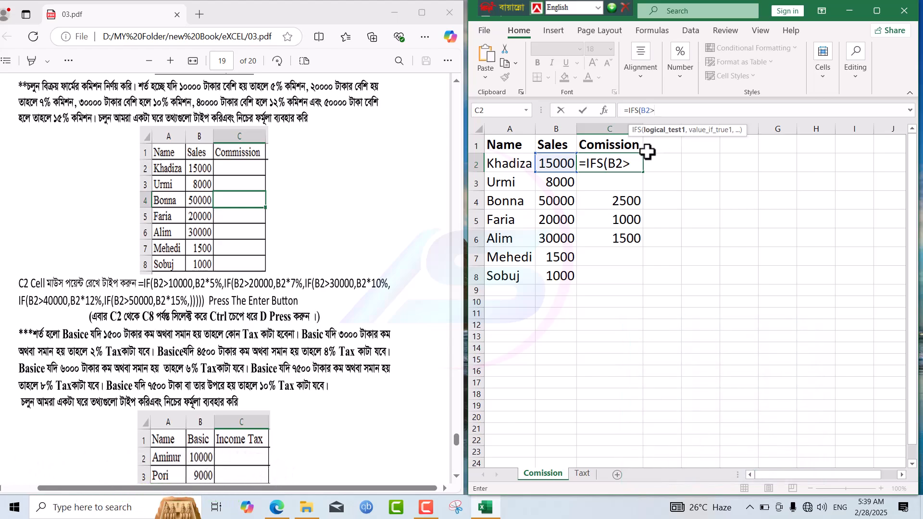
pyautogui.write('>10000,')
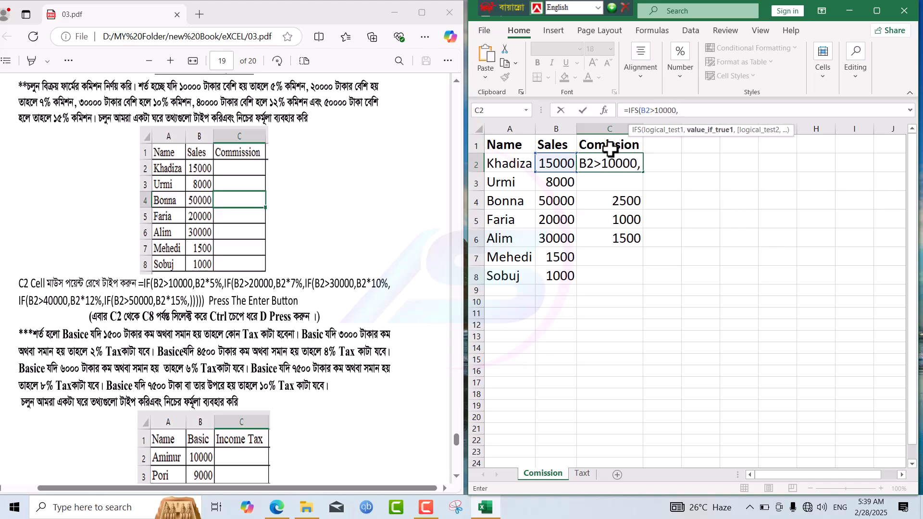
pyautogui.click(562, 159)
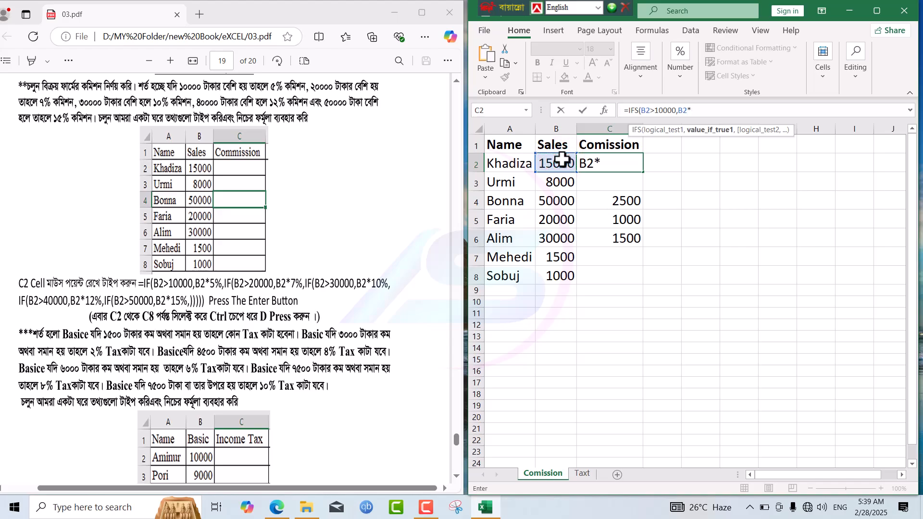
pyautogui.write('*5%,')
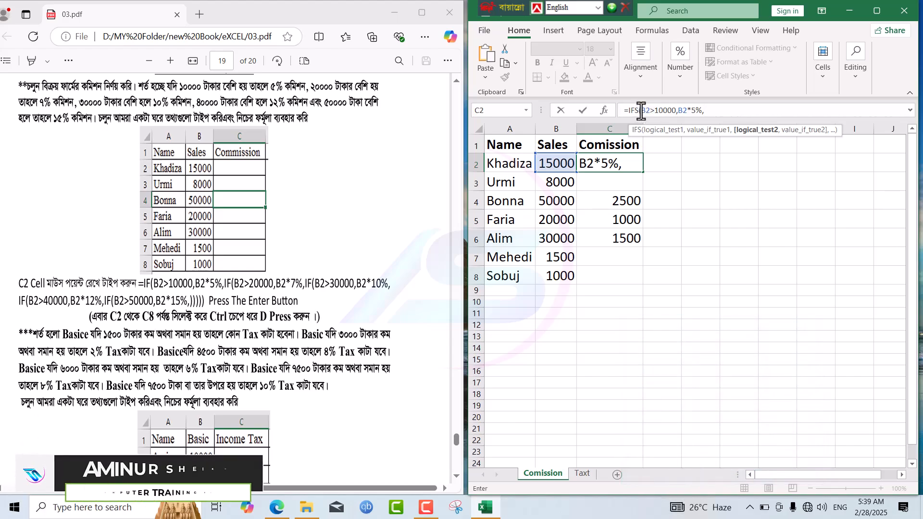
# Duplicate the B2>10000,B2*5% pair in the C2 formula and change the copy to B2>20000 with B2*7%
pyautogui.moveTo(642, 110); pyautogui.dragTo(719, 105)
pyautogui.hotkey('ctrl', 'c')
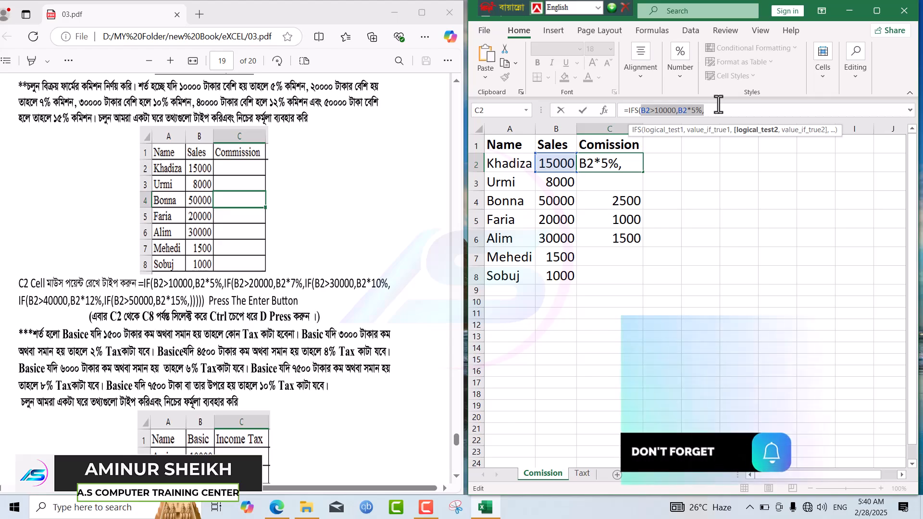
pyautogui.click(711, 108)
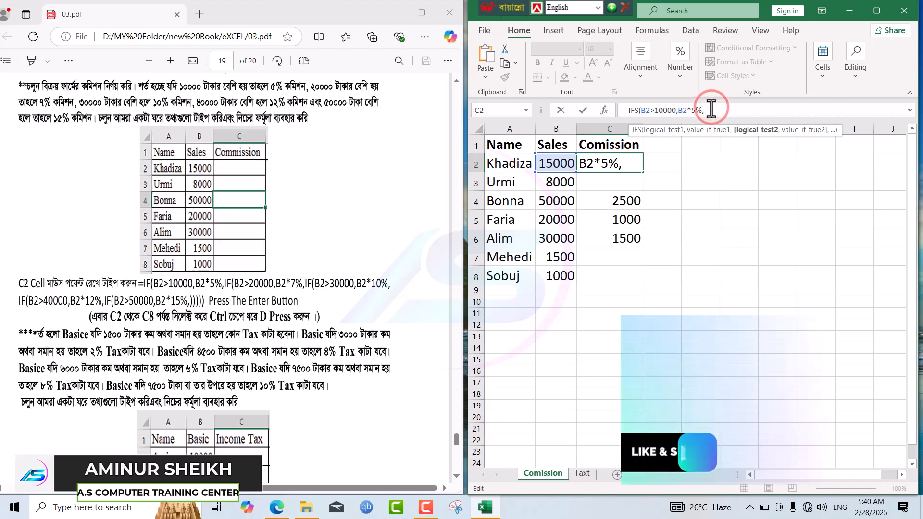
pyautogui.hotkey('ctrl', 'v')
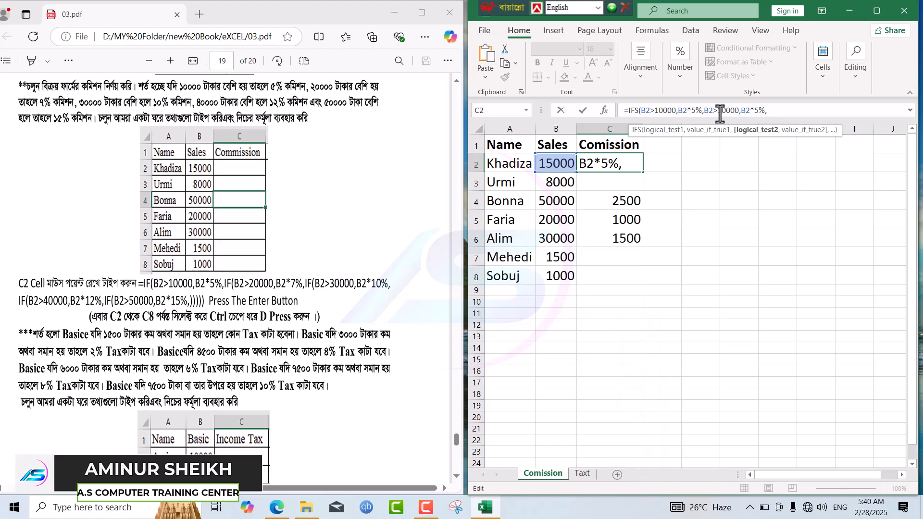
pyautogui.click(719, 112)
pyautogui.press('BackSpace')
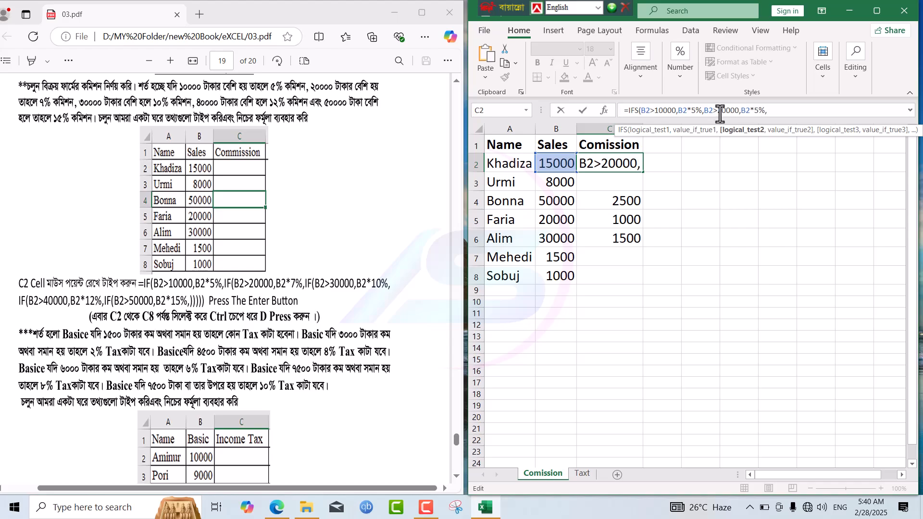
pyautogui.click(757, 110)
pyautogui.press('BackSpace')
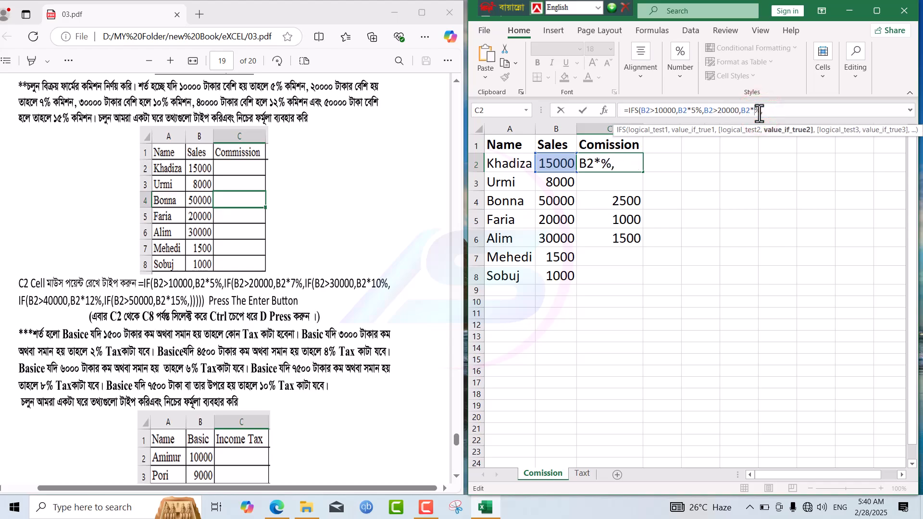
# Paste a third condition pair into the C2 formula and change it to B2>30000 with B2*10%
pyautogui.click(775, 112)
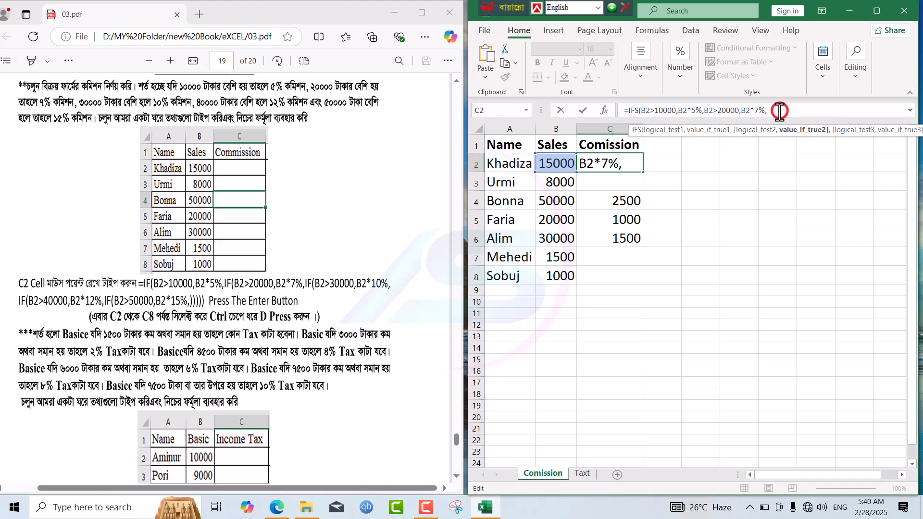
pyautogui.hotkey('ctrl', 'v')
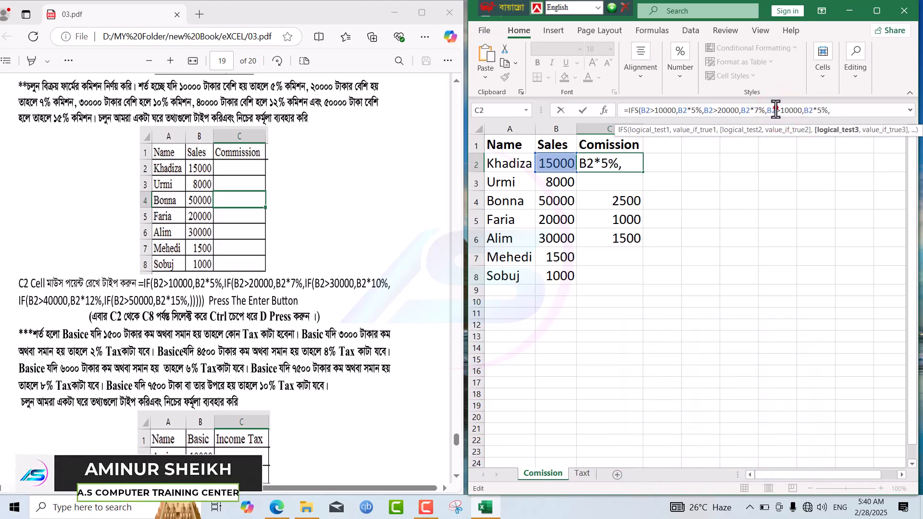
pyautogui.click(776, 110)
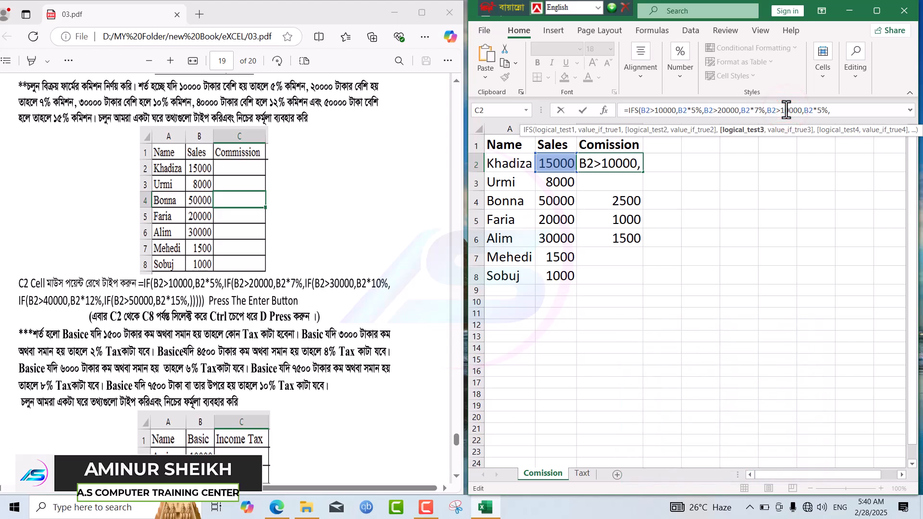
pyautogui.press('BackSpace')
pyautogui.write('3')
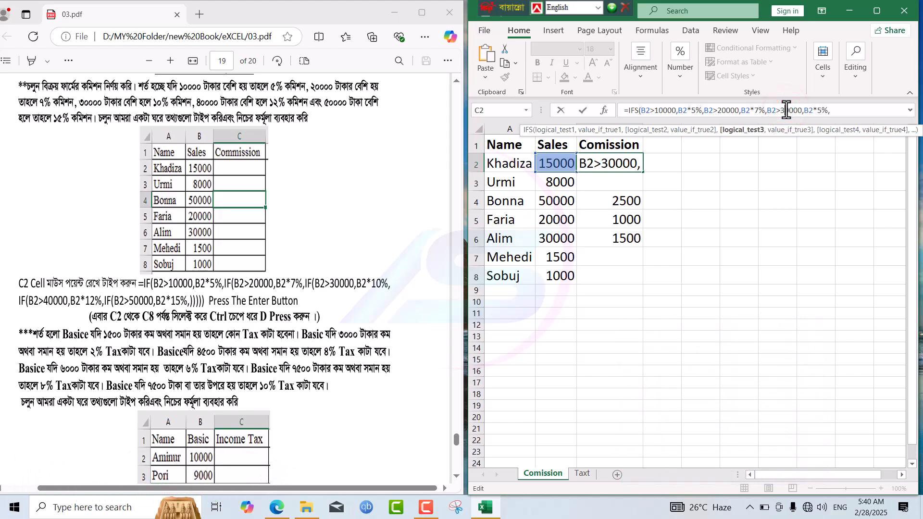
pyautogui.click(823, 111)
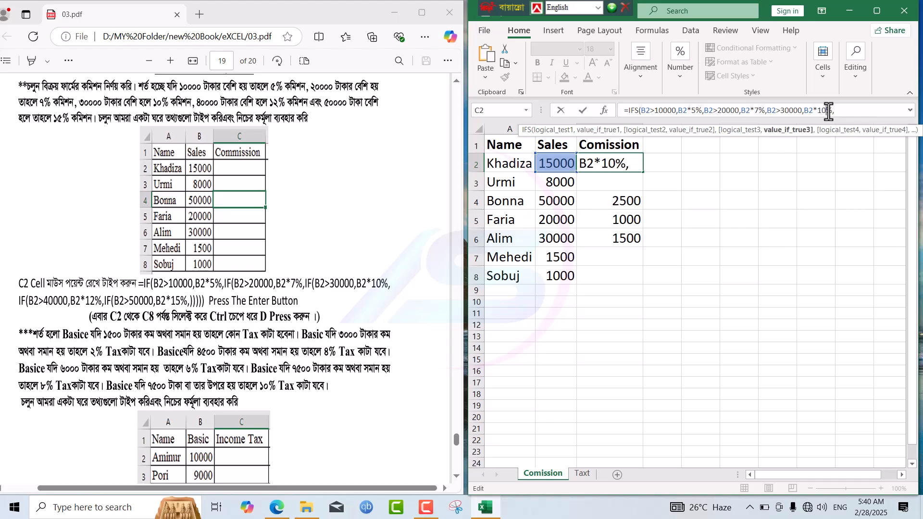
# Paste a fourth condition pair into the C2 formula and change it to B2>40000 with B2*12%
pyautogui.click(838, 111)
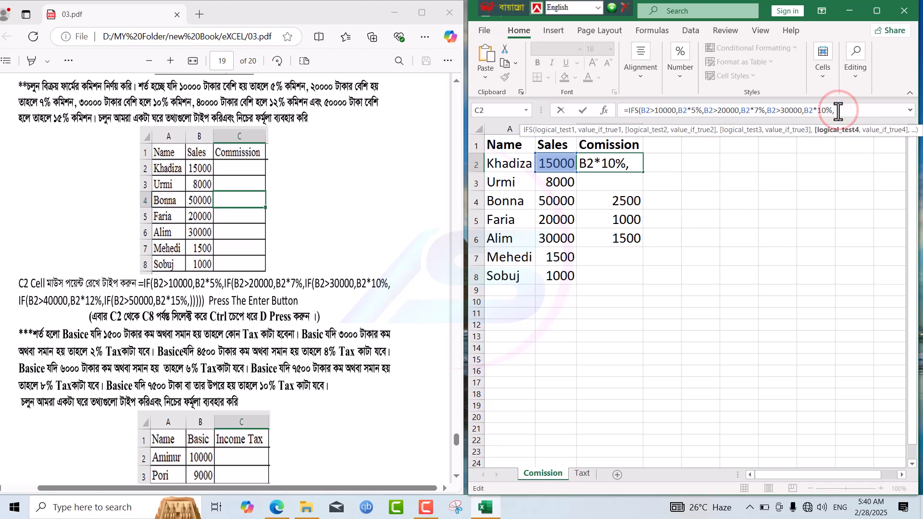
pyautogui.write('B2>10000,B2*5%,')
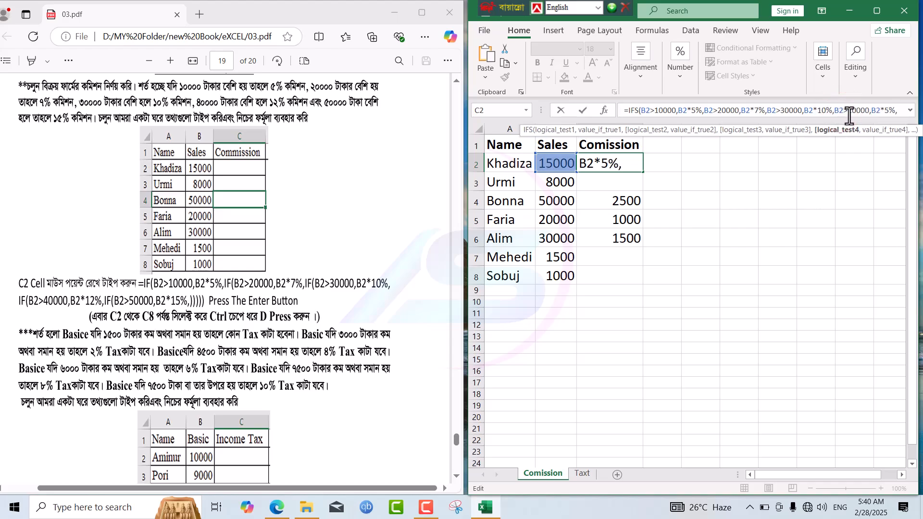
pyautogui.click(850, 111)
pyautogui.press('BackSpace')
pyautogui.write('4')
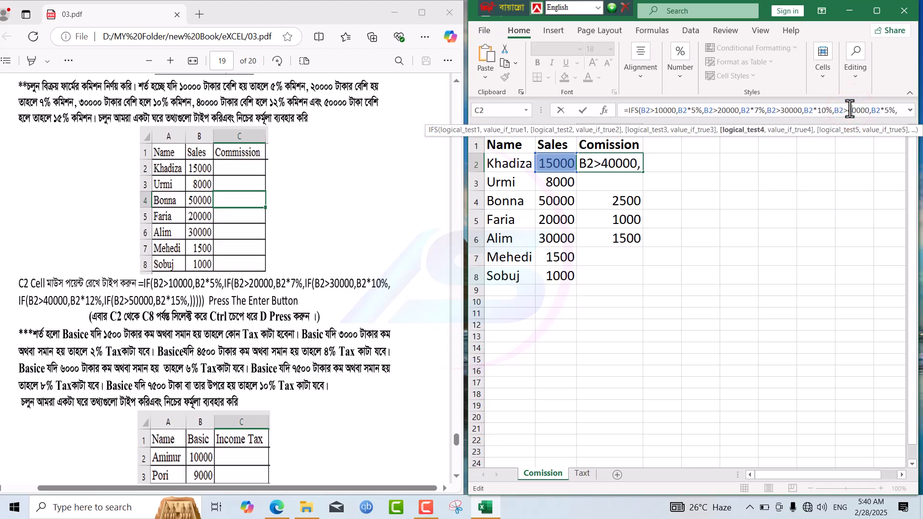
pyautogui.click(888, 110)
pyautogui.press('BackSpace')
pyautogui.write('12%,')
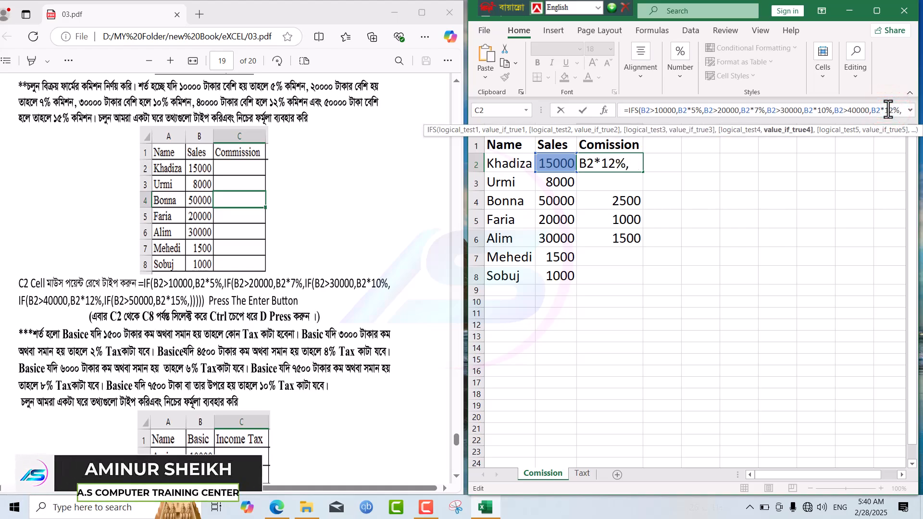
# Paste a fifth condition pair into the C2 formula, change its test to B2>50000, and enter the completed IFS formula
pyautogui.click(903, 110)
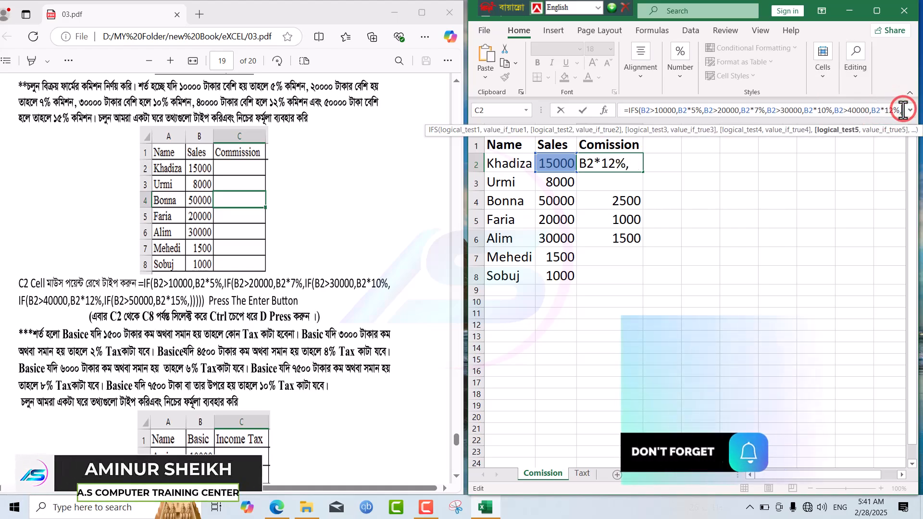
pyautogui.write('B2>10000,B2*5%,')
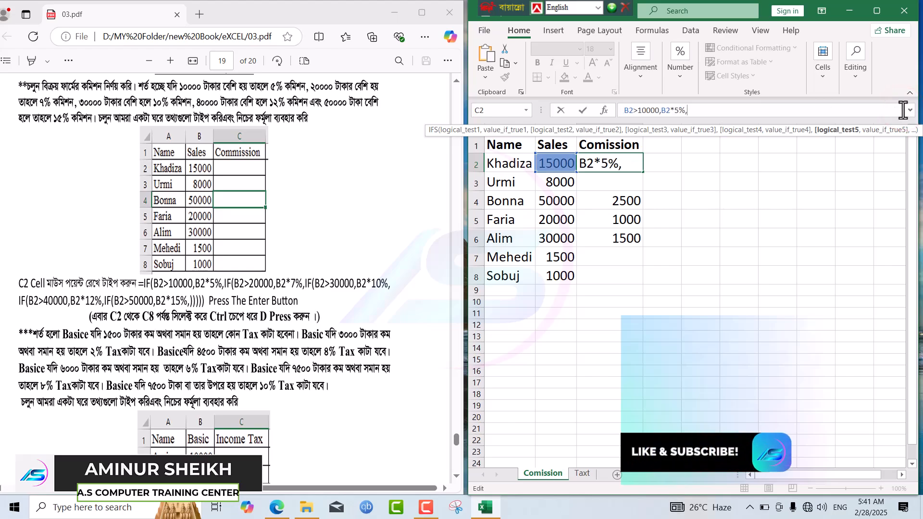
pyautogui.click(643, 110)
pyautogui.write('5')
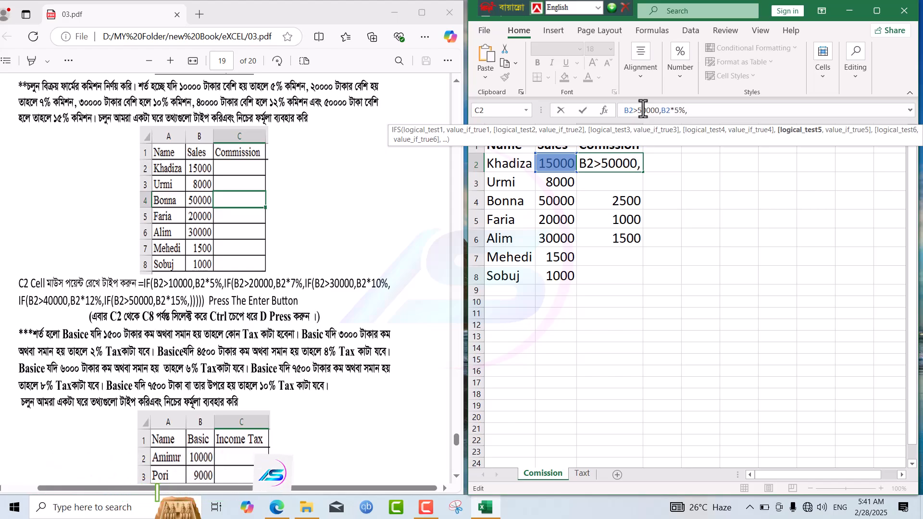
pyautogui.click(675, 110)
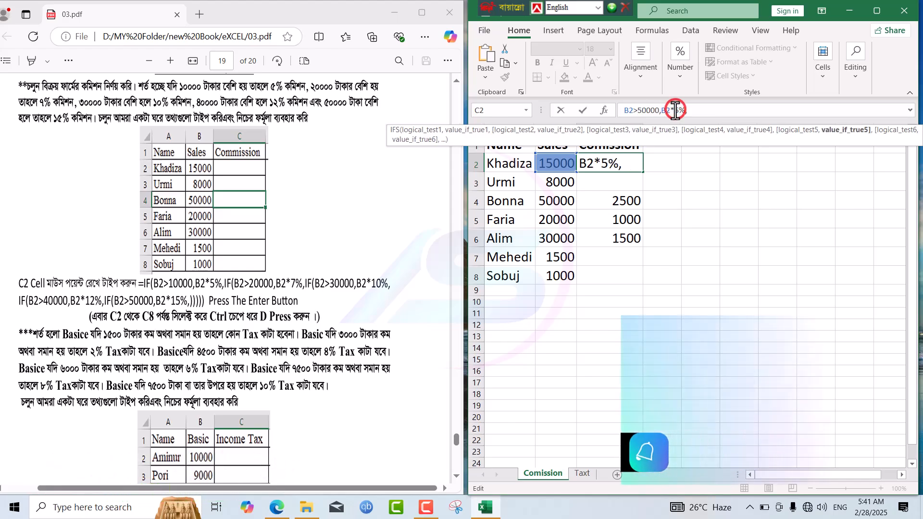
pyautogui.press('Return')
pyautogui.press('Return')
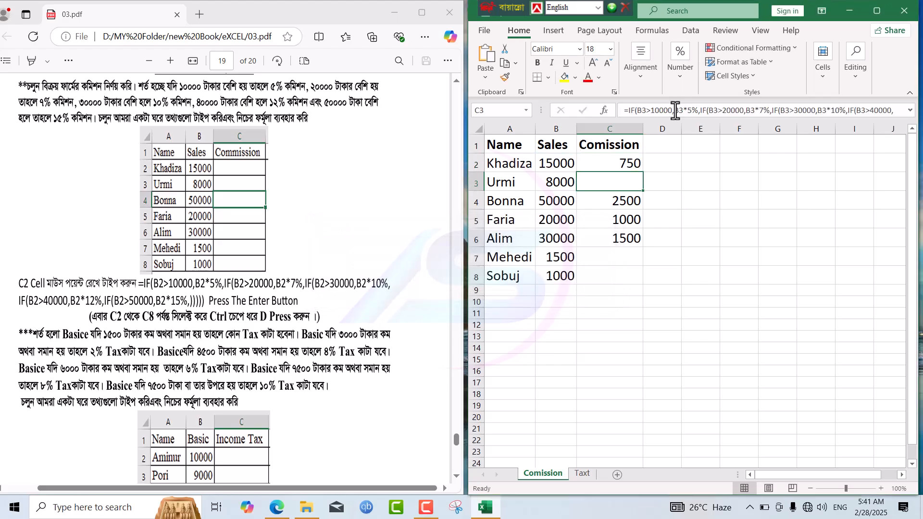
# Review the IFS formula in C2, re-enter it, and fill it down to C8
pyautogui.click(612, 159)
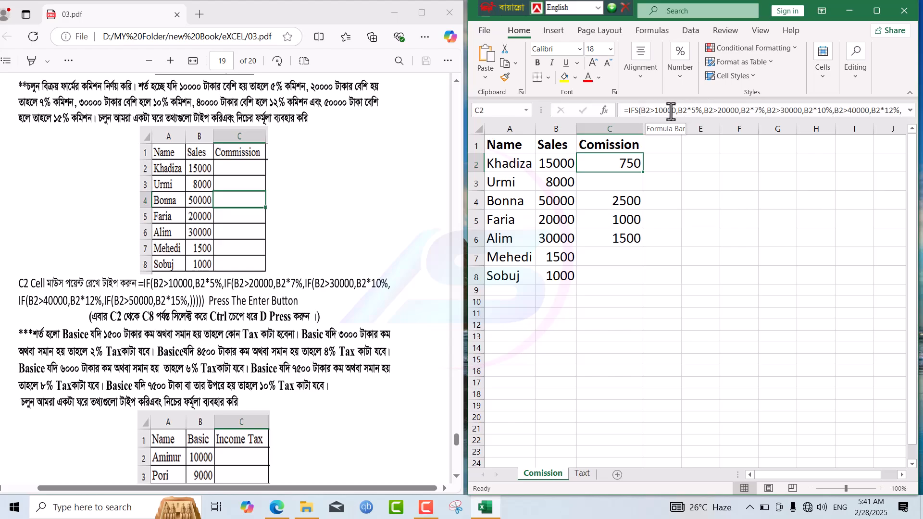
pyautogui.click(635, 110)
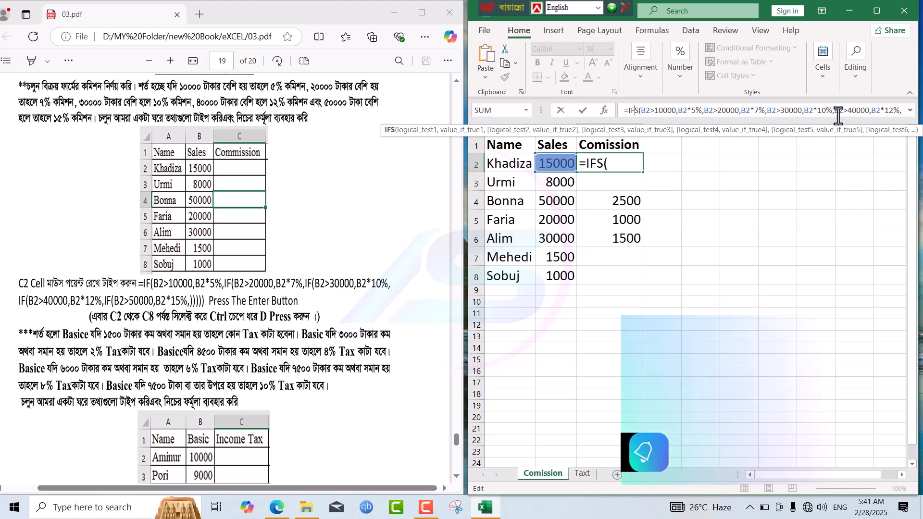
pyautogui.press('Return')
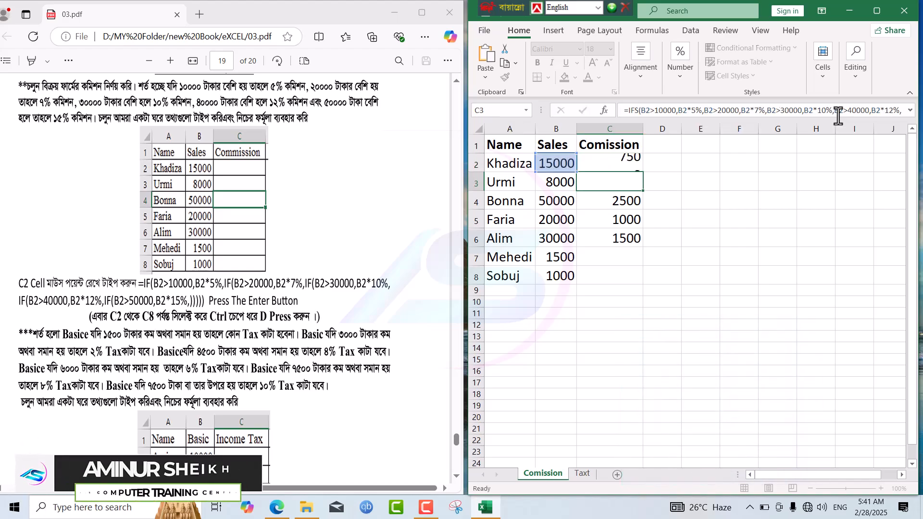
pyautogui.click(615, 167)
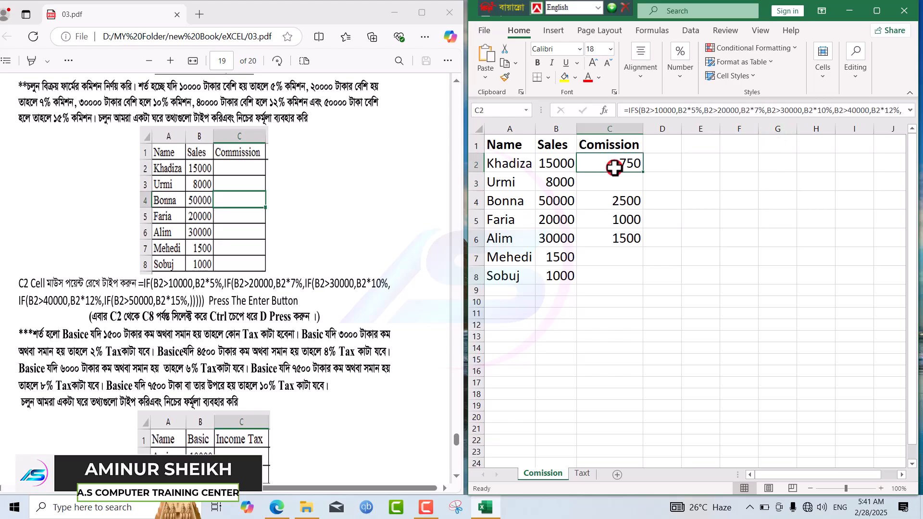
pyautogui.doubleClick(645, 174)
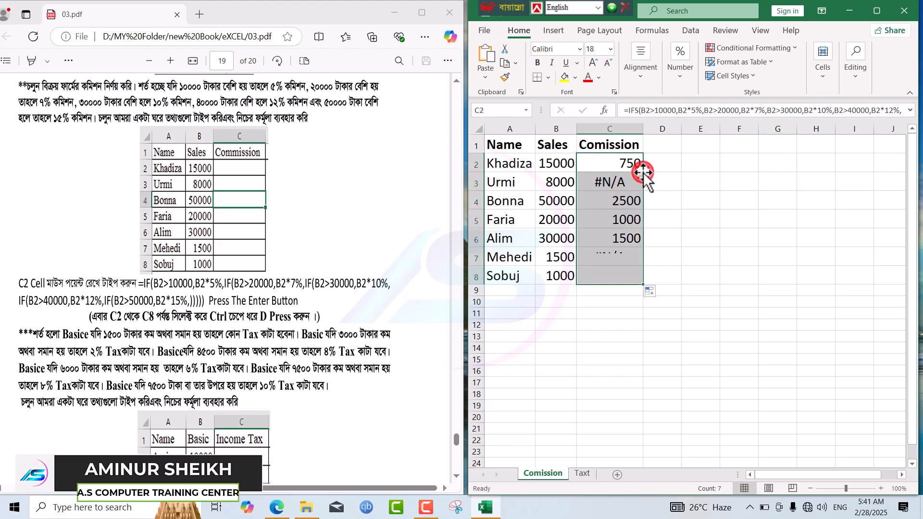
pyautogui.click(609, 179)
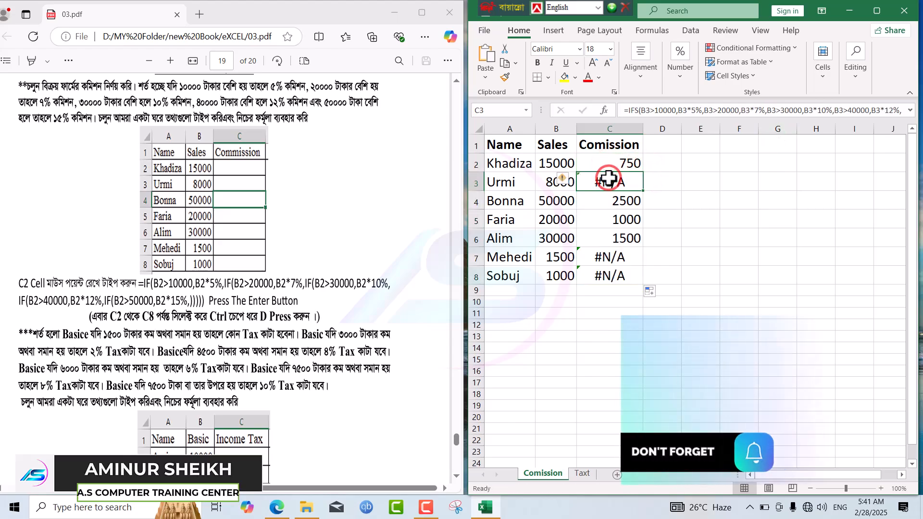
pyautogui.click(656, 110)
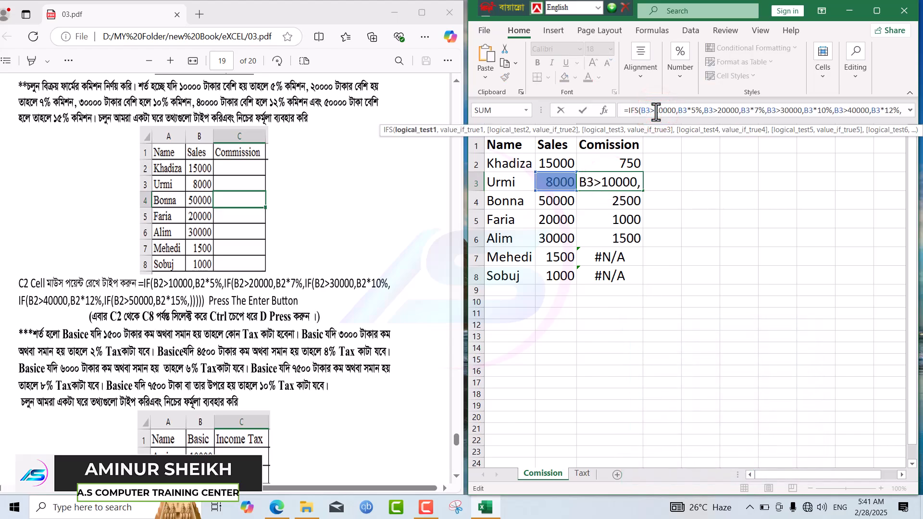
pyautogui.click(613, 160)
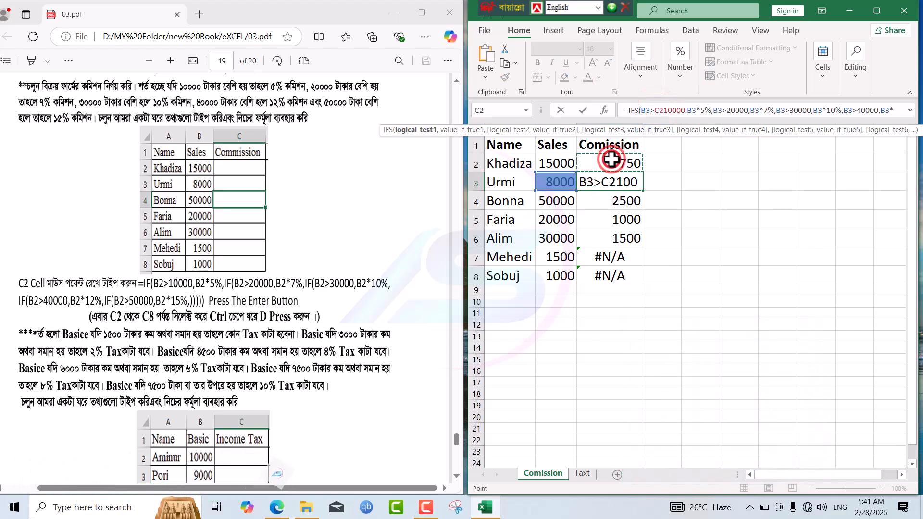
pyautogui.press('Escape')
# Try to add a lone 0 as the final argument of the IFS formula in C2
pyautogui.doubleClick(612, 161)
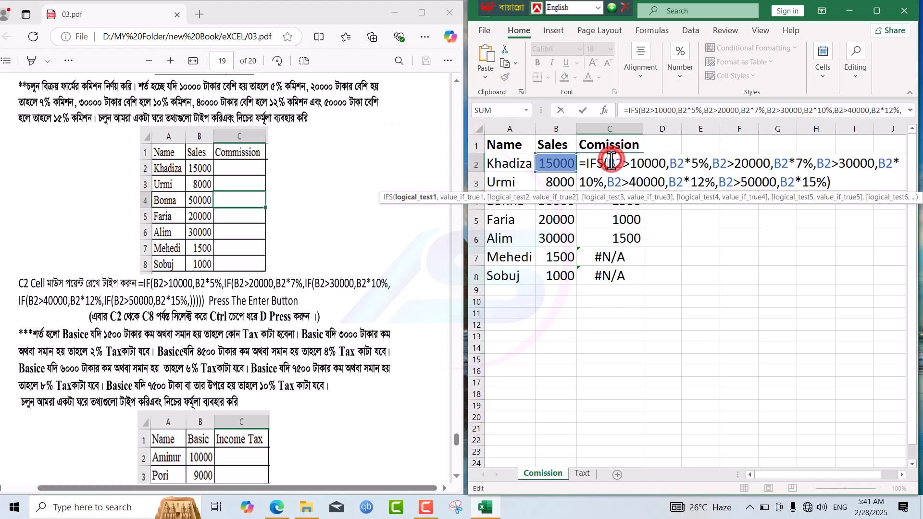
pyautogui.click(825, 184)
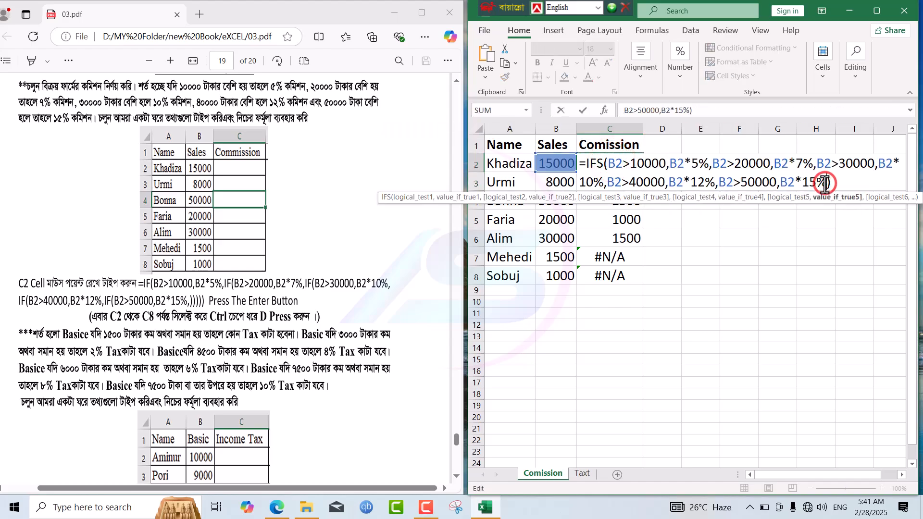
pyautogui.write(',')
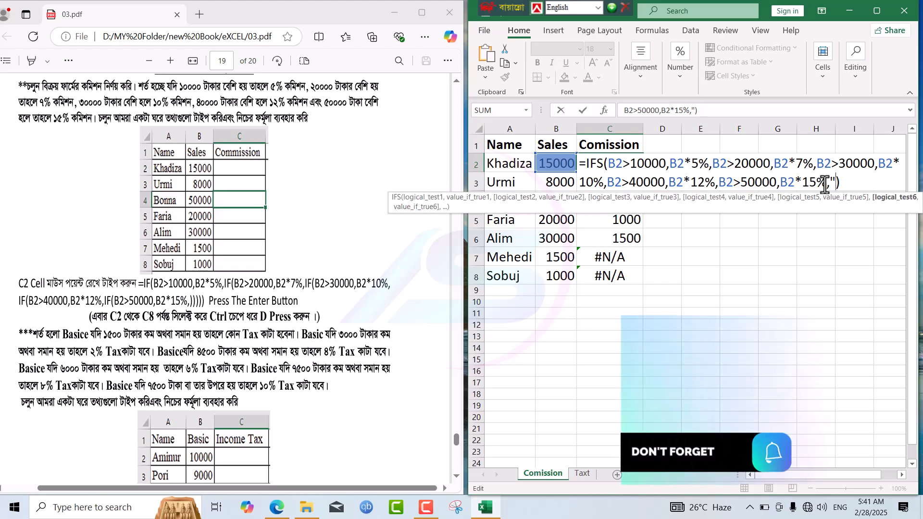
pyautogui.press('BackSpace')
pyautogui.press('BackSpace')
pyautogui.write('0')
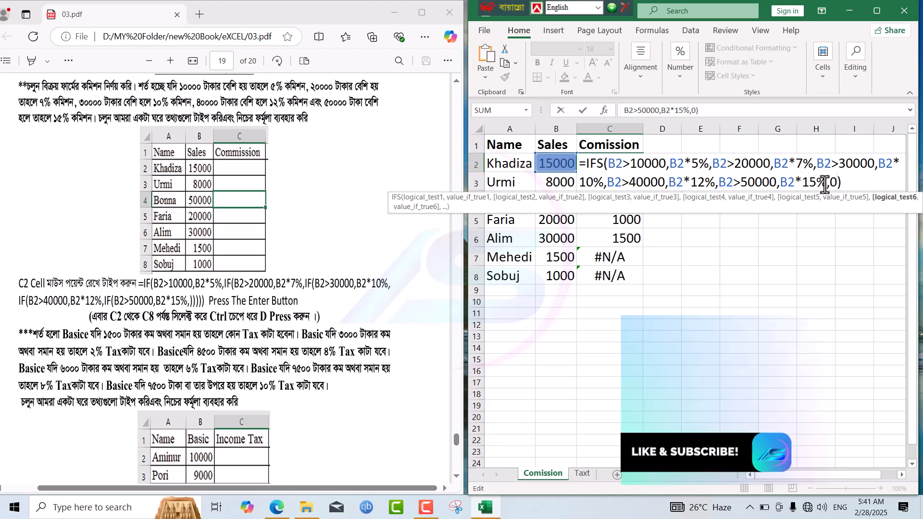
pyautogui.press('Return')
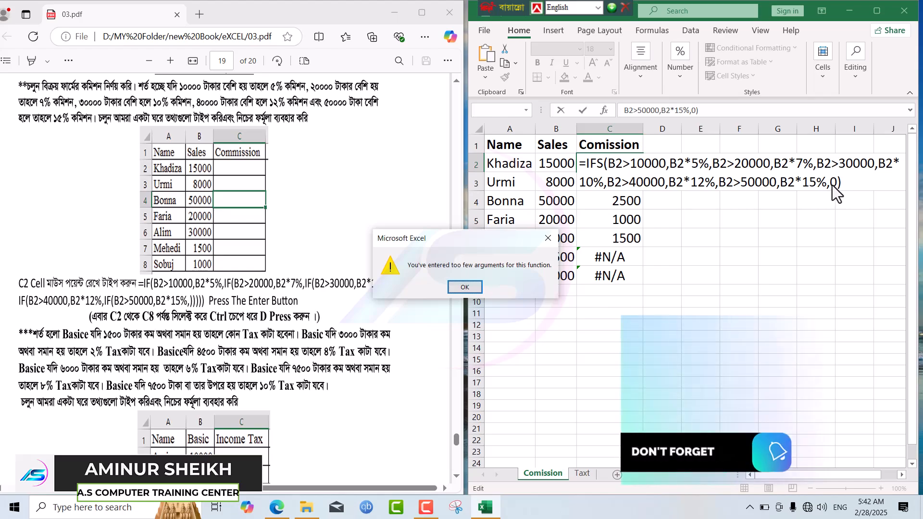
pyautogui.click(832, 185)
pyautogui.press('Return')
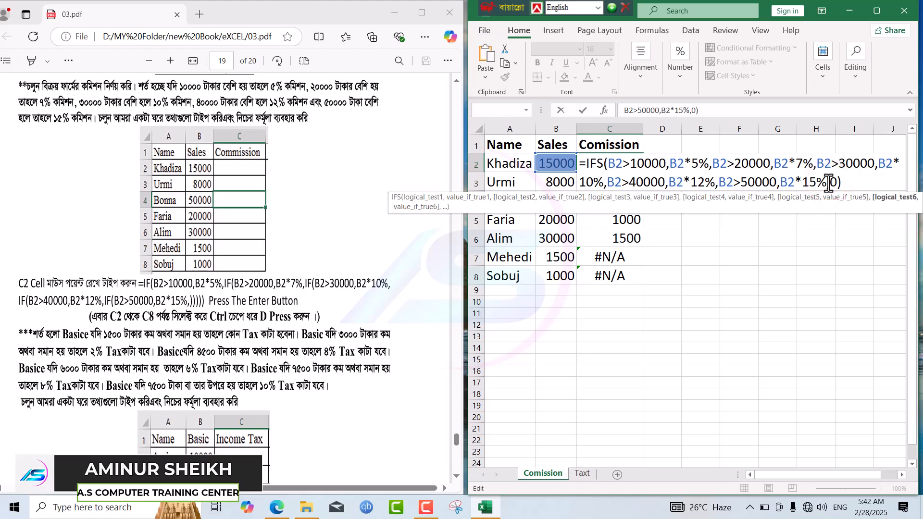
# Replace the closing 0 in C2's IFS formula with the pair B2<10000,0 and fill the formula down to C8
pyautogui.press('Delete')
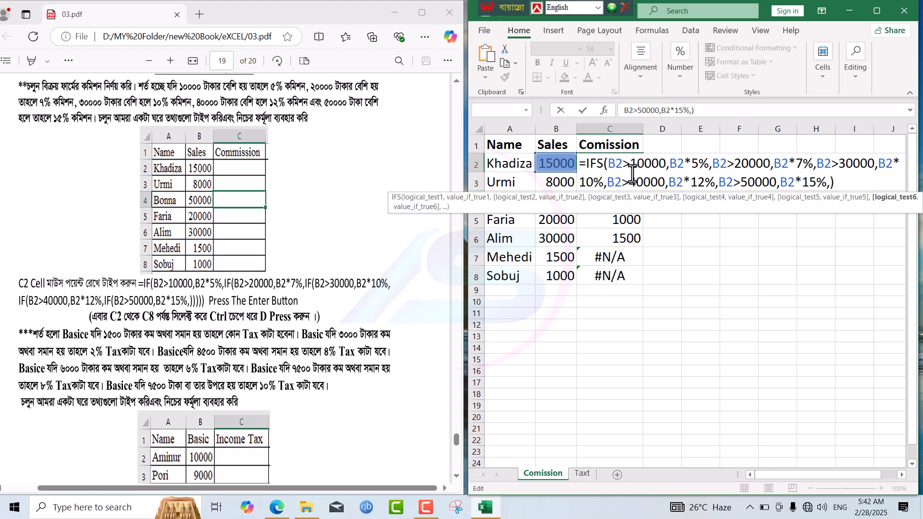
pyautogui.click(549, 164)
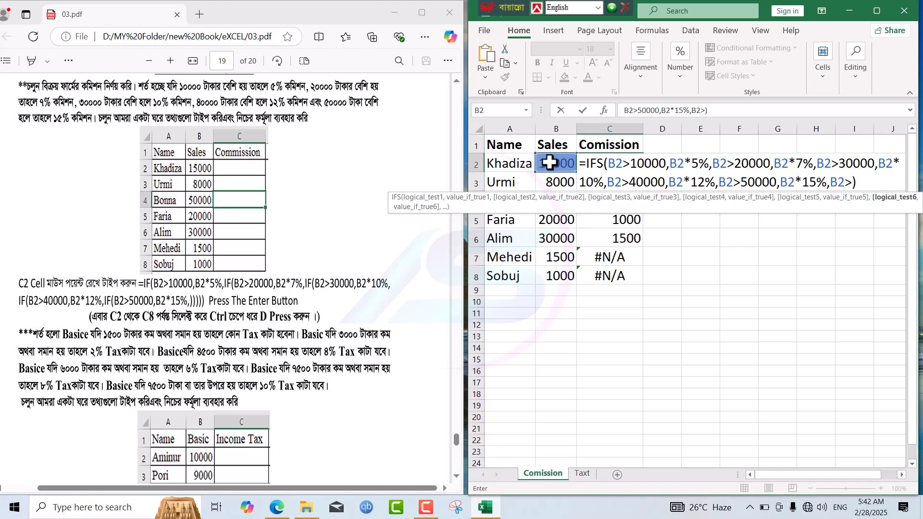
pyautogui.press('BackSpace')
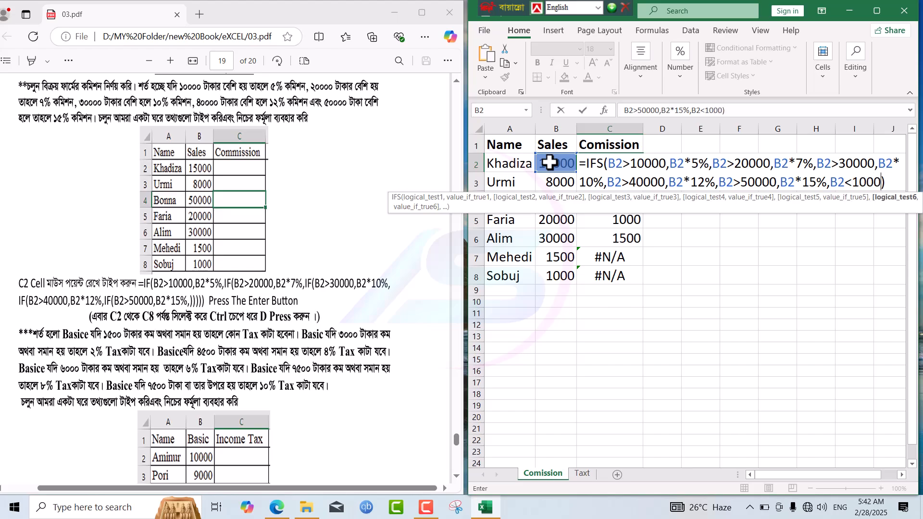
pyautogui.write('0,')
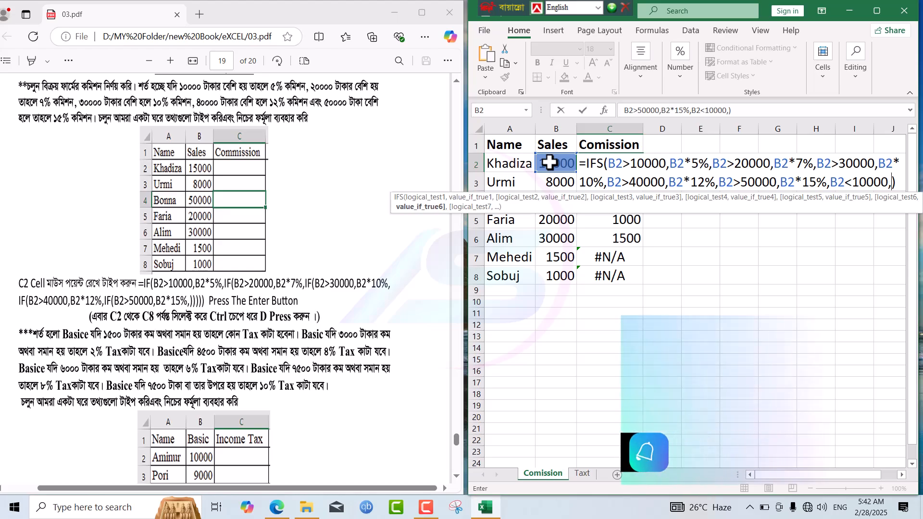
pyautogui.write('0')
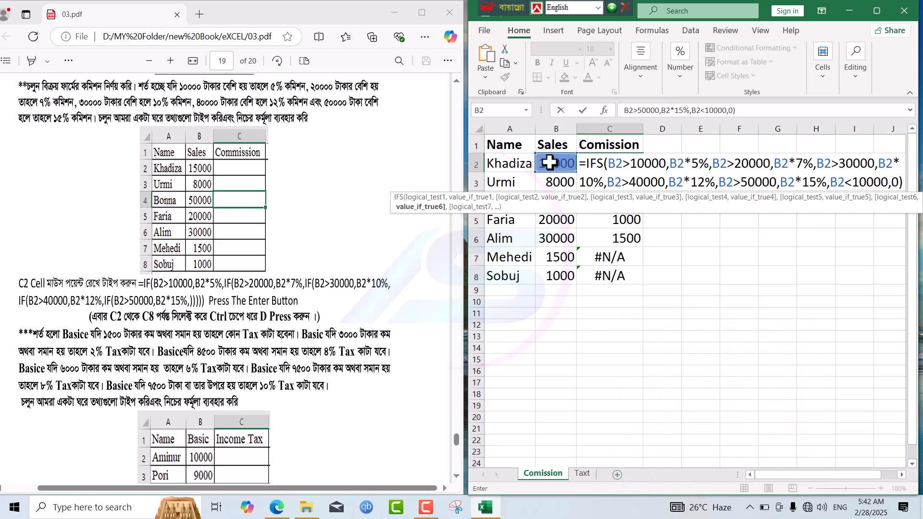
pyautogui.press('Return')
pyautogui.click(608, 159)
pyautogui.doubleClick(644, 176)
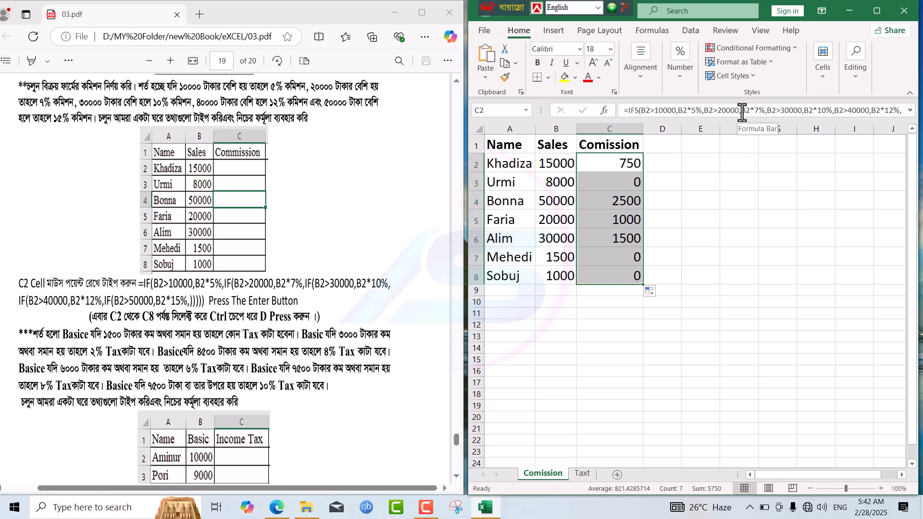
# Review the B2<10000,0 pair at the end of C2's IFS formula, re-enter the formula, and fill it down to C8 again
pyautogui.click(608, 160)
pyautogui.doubleClick(609, 160)
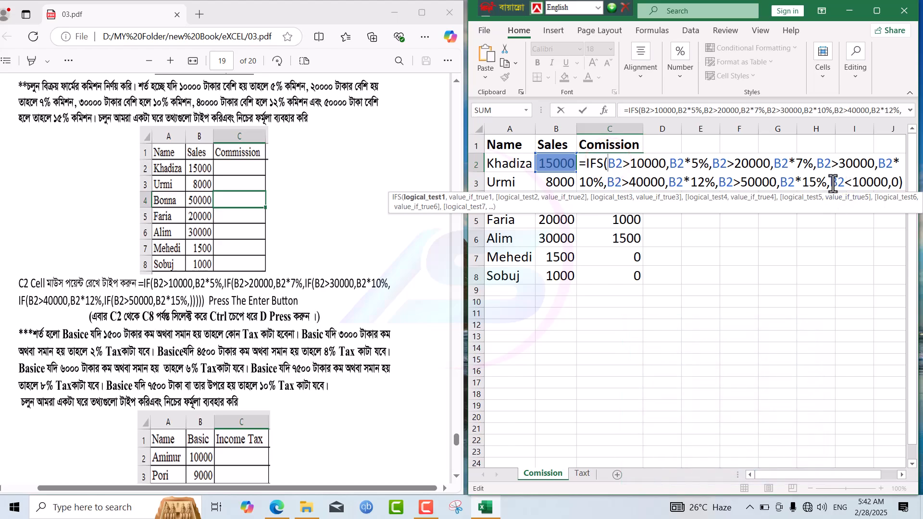
pyautogui.moveTo(831, 180); pyautogui.dragTo(887, 185)
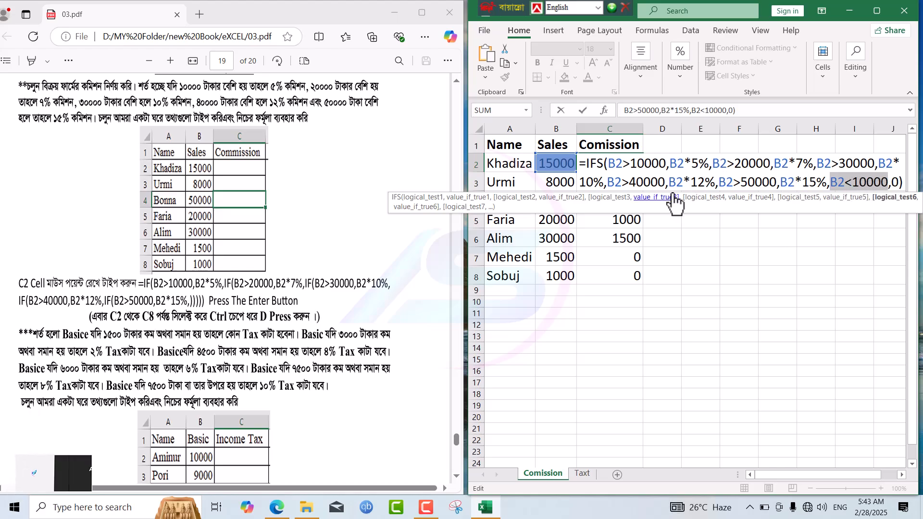
pyautogui.press('Return')
pyautogui.click(639, 163)
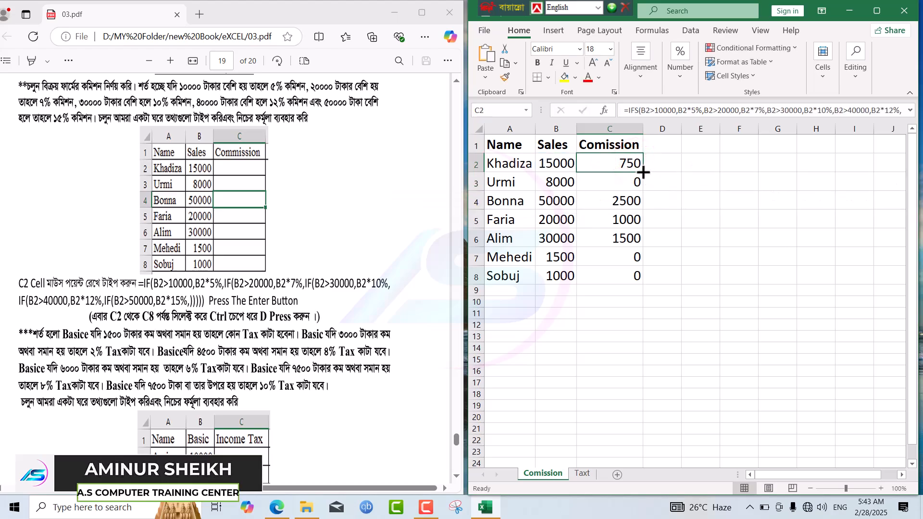
pyautogui.doubleClick(643, 172)
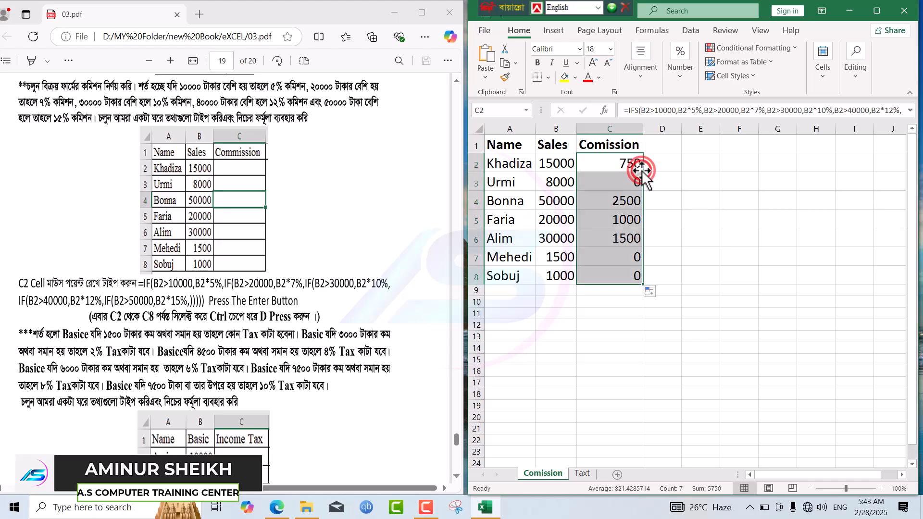
pyautogui.doubleClick(638, 166)
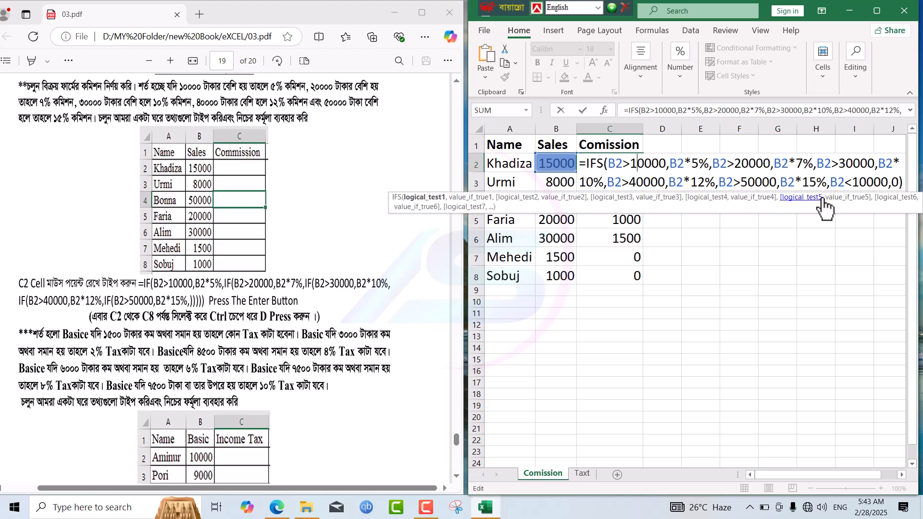
pyautogui.moveTo(831, 185); pyautogui.dragTo(903, 182)
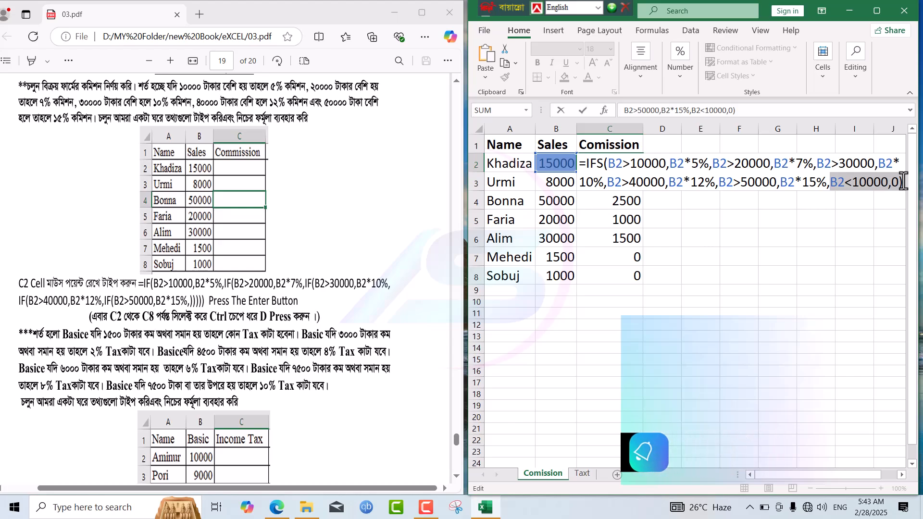
pyautogui.press('Return')
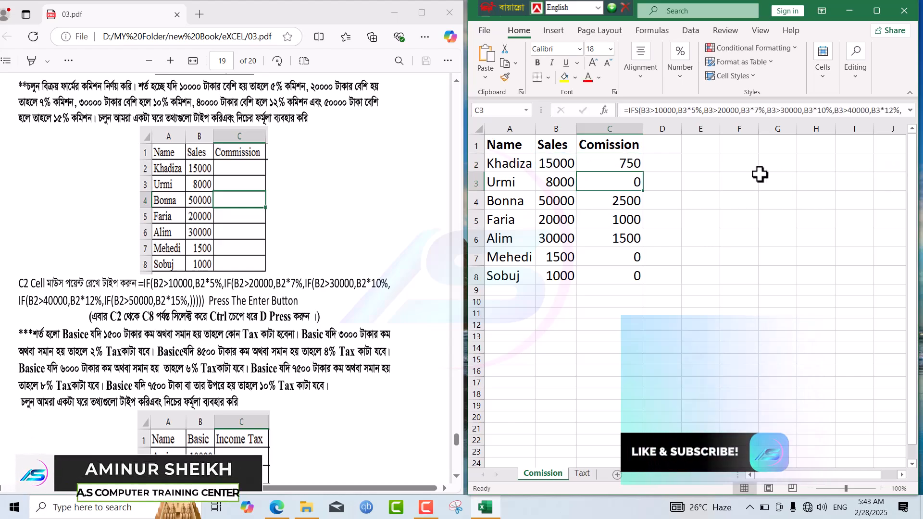
pyautogui.click(630, 158)
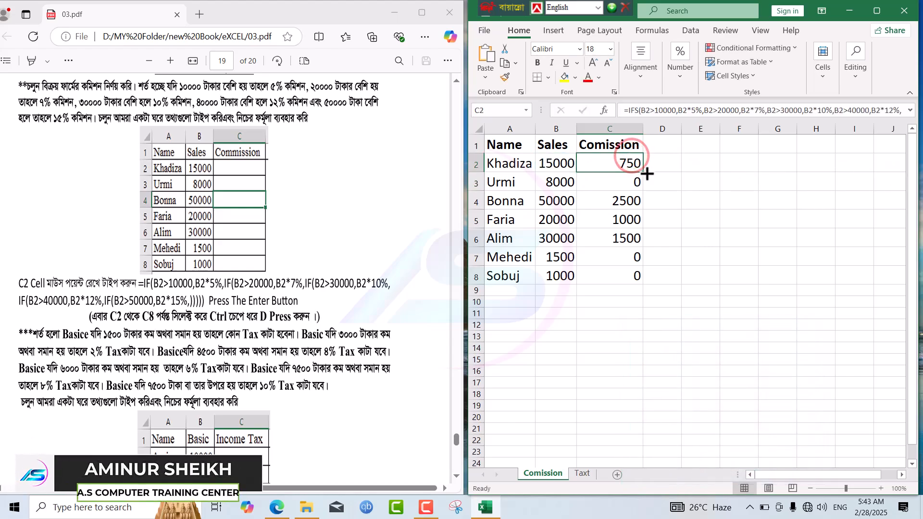
pyautogui.doubleClick(644, 171)
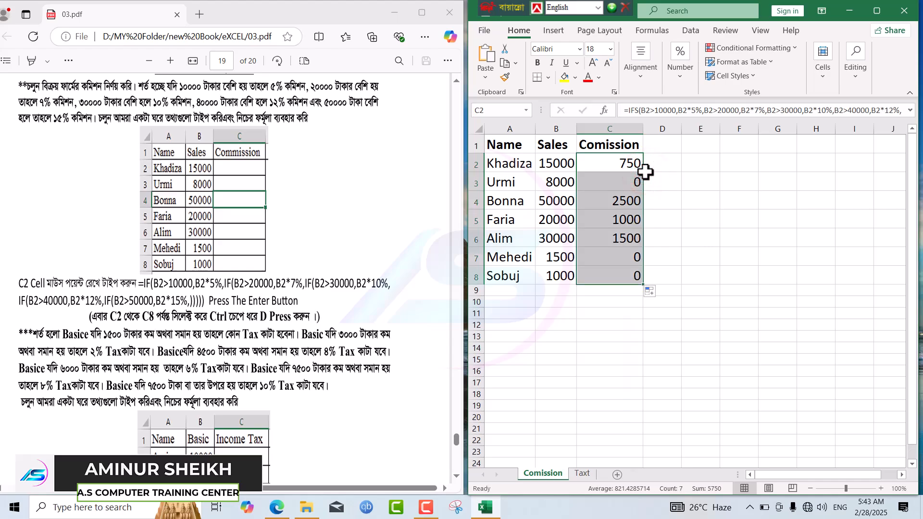
# Switch to the Taxt sheet and read the income tax conditions for the Basic amounts in 03.pdf
pyautogui.click(583, 474)
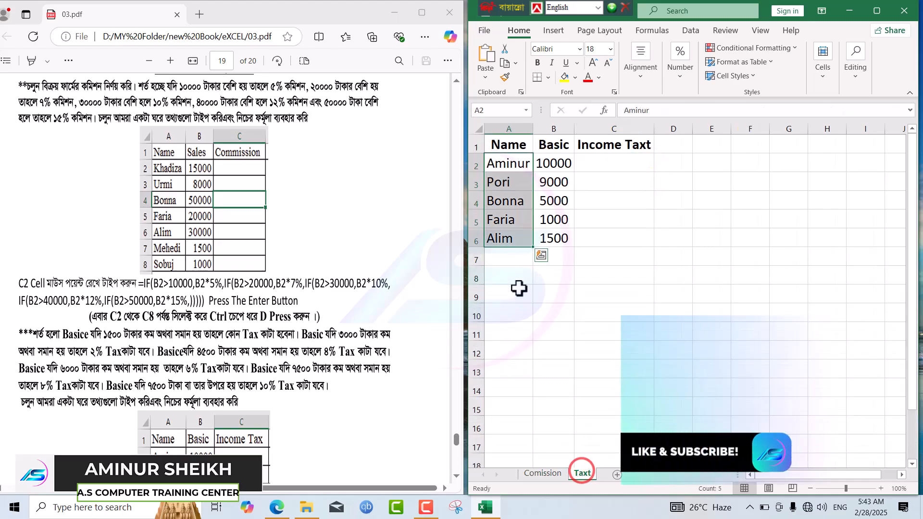
pyautogui.click(600, 162)
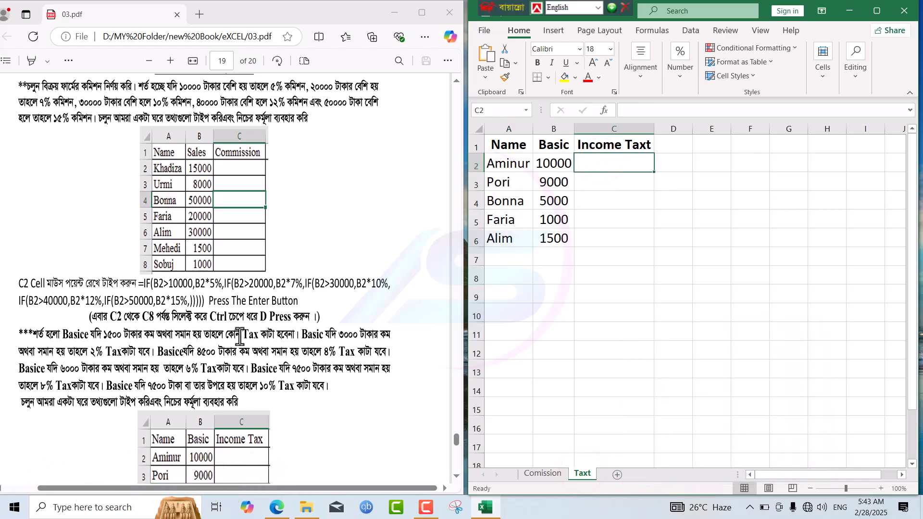
pyautogui.scroll(-5, 239, 337)
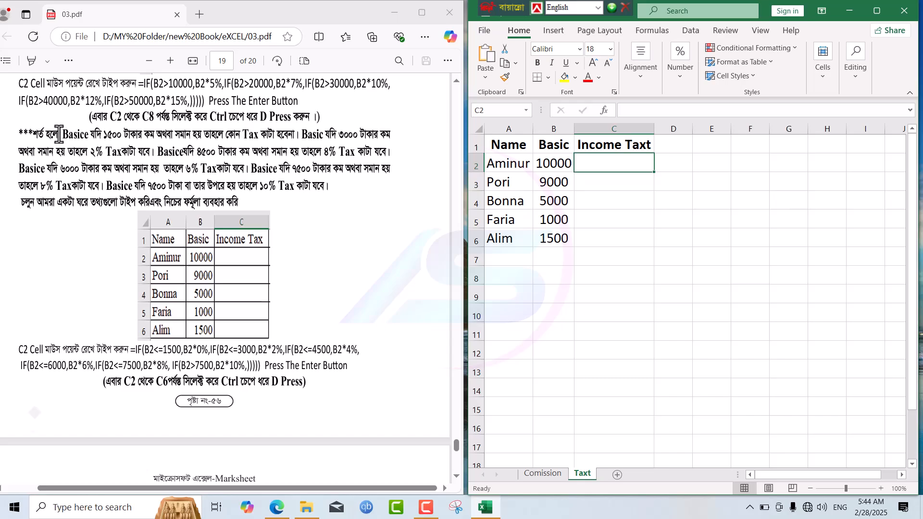
pyautogui.moveTo(34, 129); pyautogui.dragTo(284, 204)
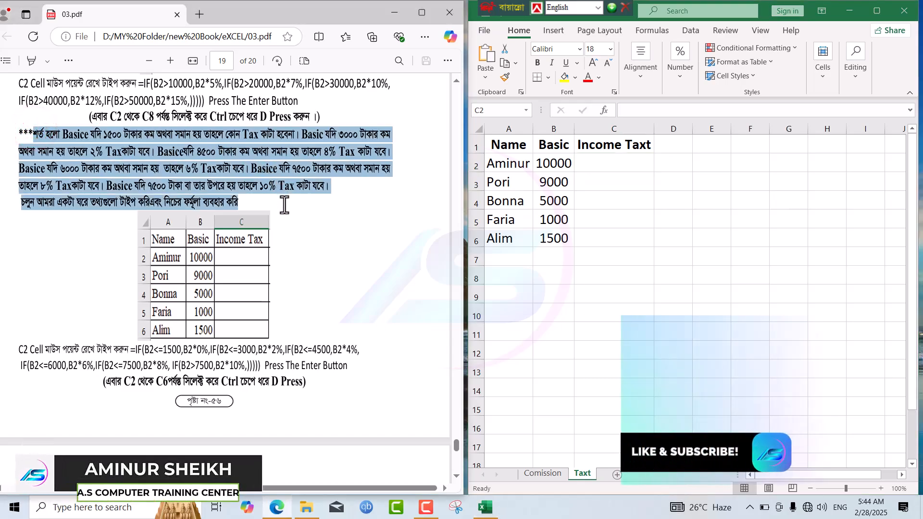
pyautogui.click(232, 138)
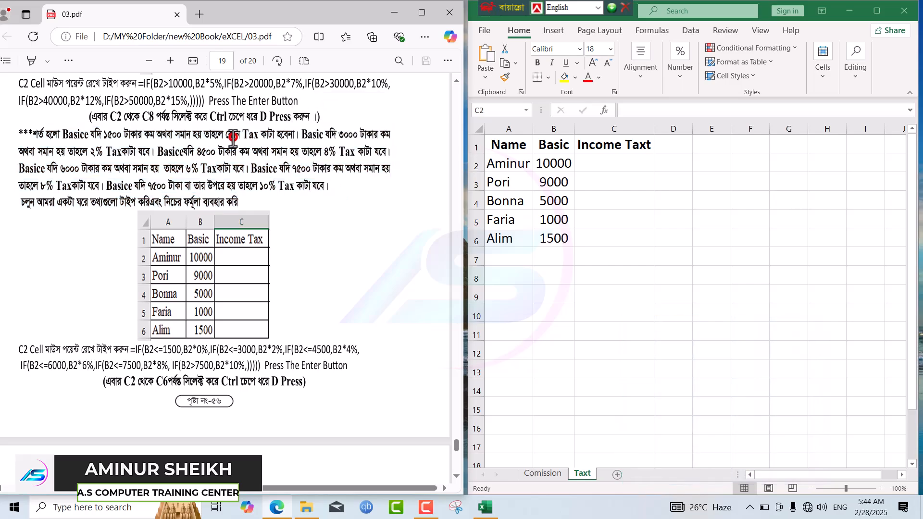
pyautogui.click(604, 163)
pyautogui.write('=')
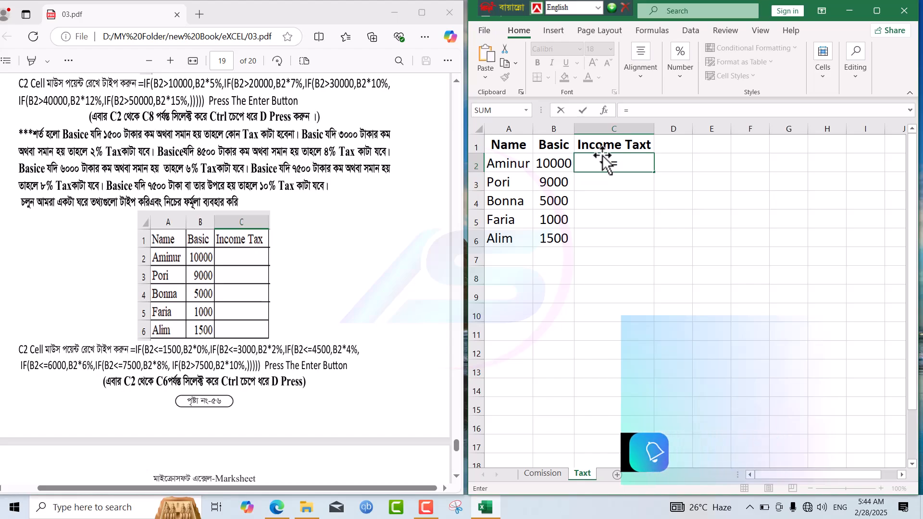
pyautogui.write('if')
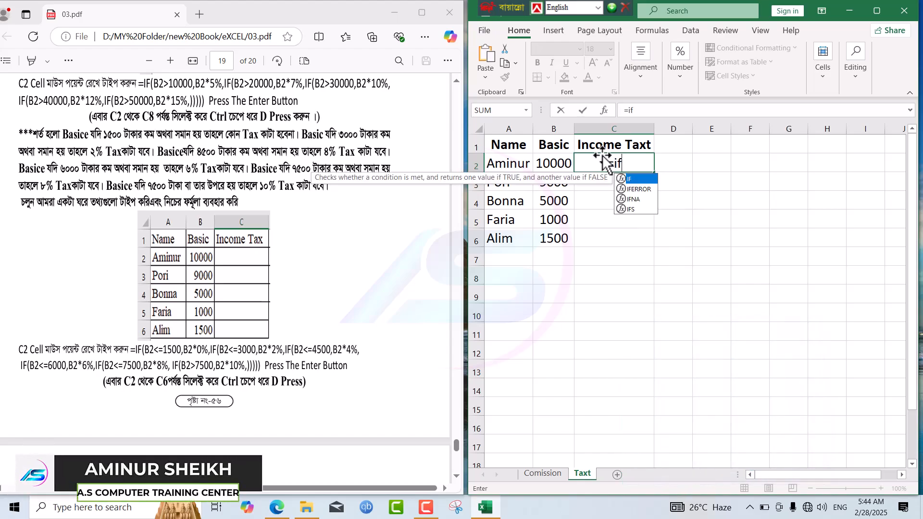
pyautogui.press('Down')
pyautogui.press('Down')
pyautogui.press('Down')
pyautogui.press('Tab')
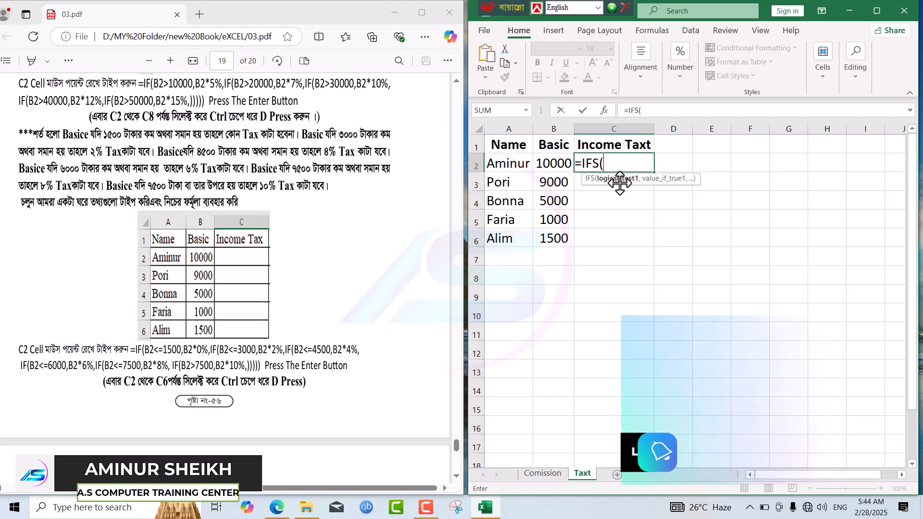
pyautogui.click(545, 164)
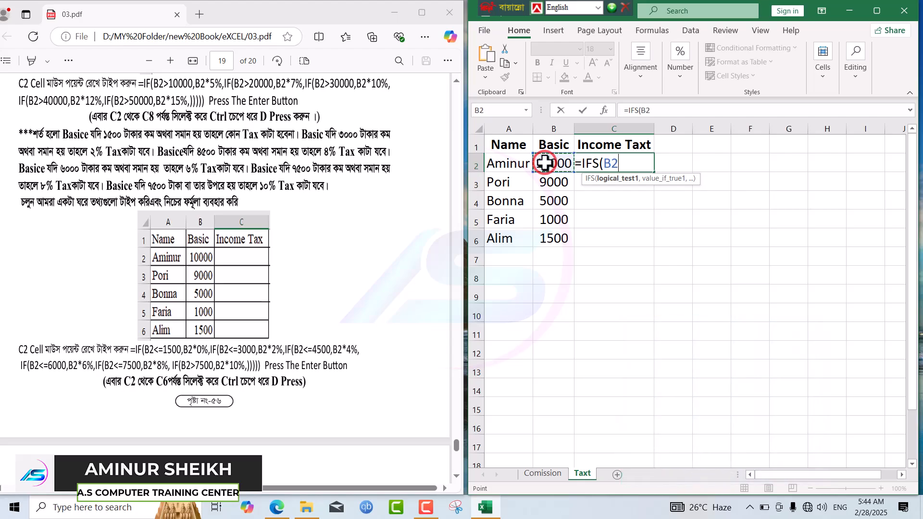
pyautogui.write('<')
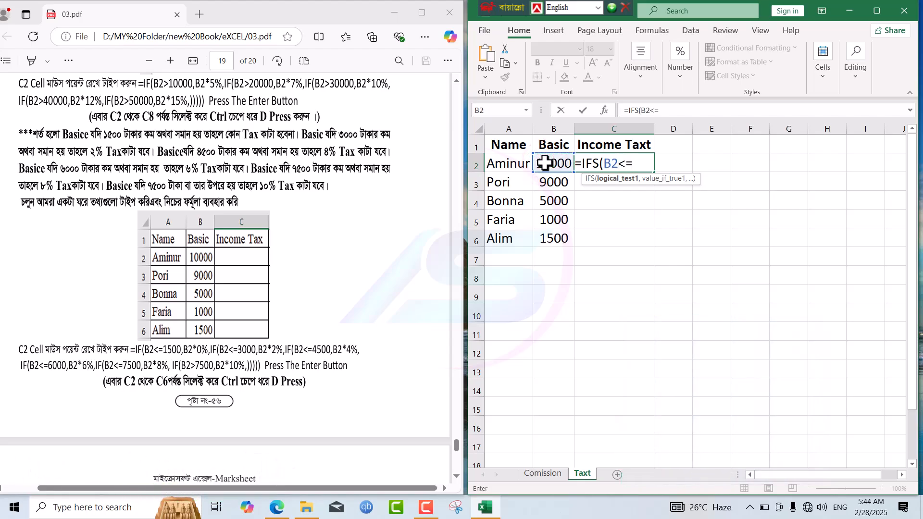
pyautogui.write('=150')
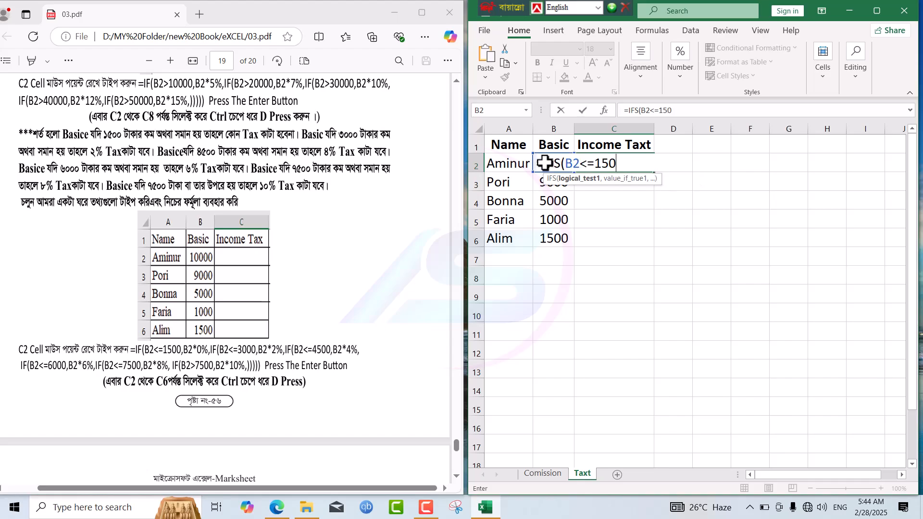
pyautogui.write('0,')
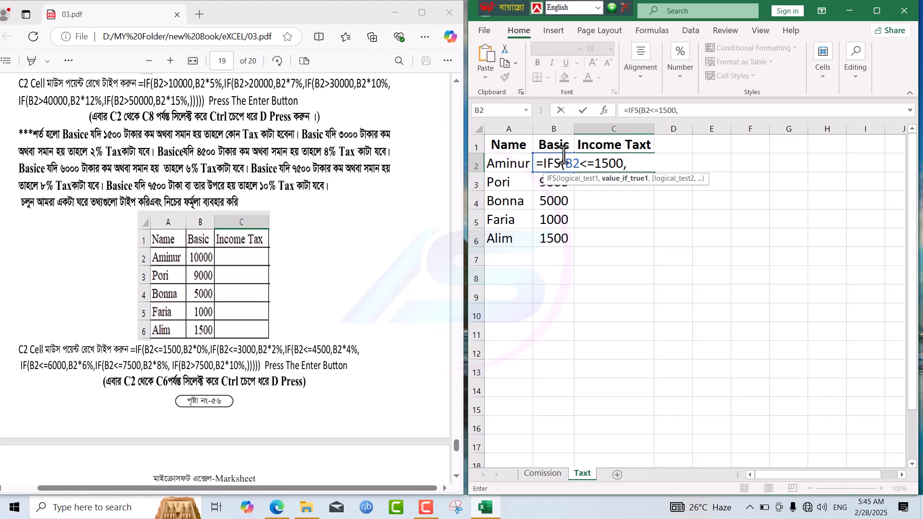
pyautogui.press('Escape')
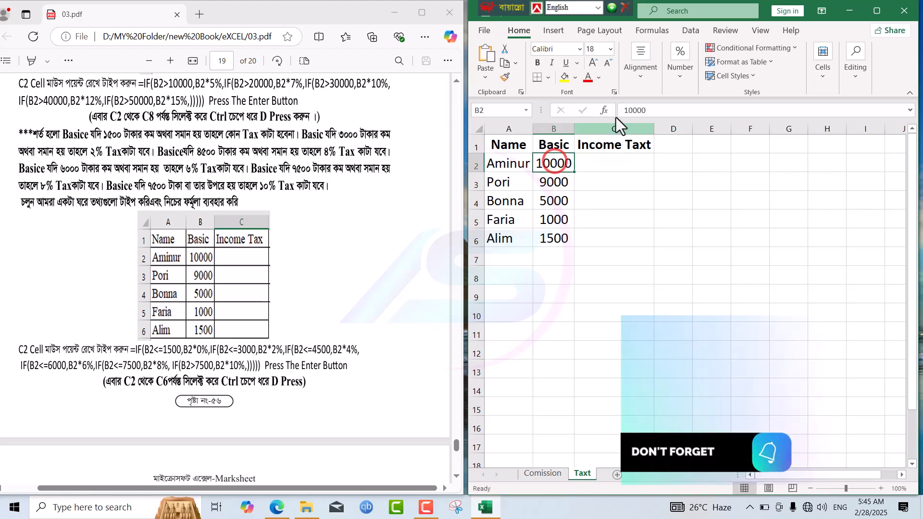
# Turn on text wrapping for cell C2 in the Income Taxt column and restore the workbook to a smaller window
pyautogui.click(608, 162)
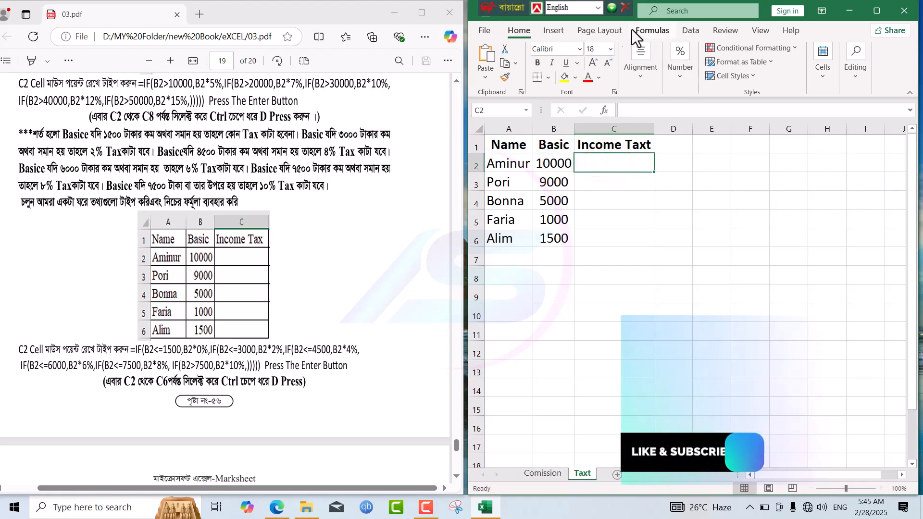
pyautogui.click(678, 72)
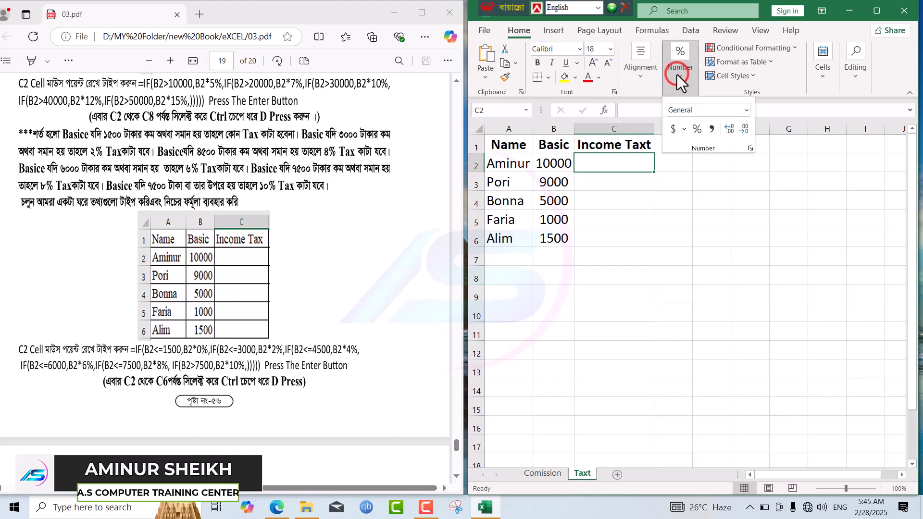
pyautogui.click(875, 13)
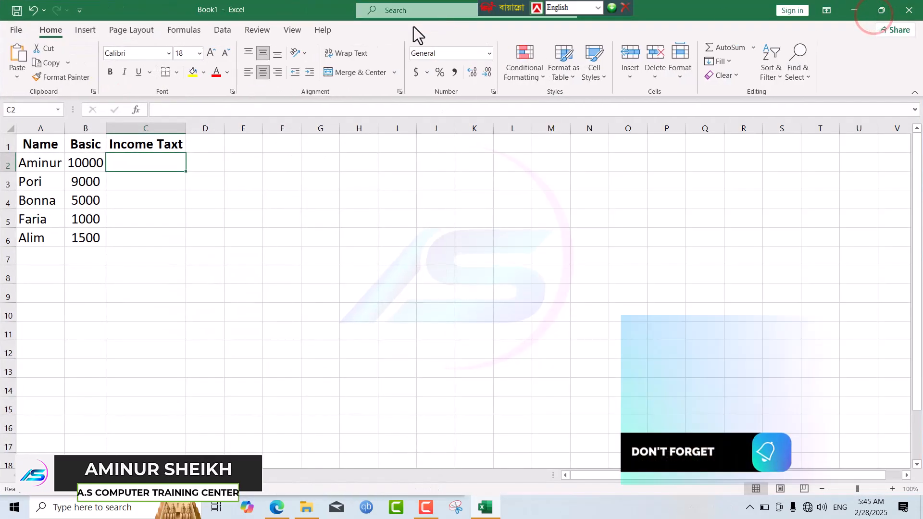
pyautogui.click(351, 56)
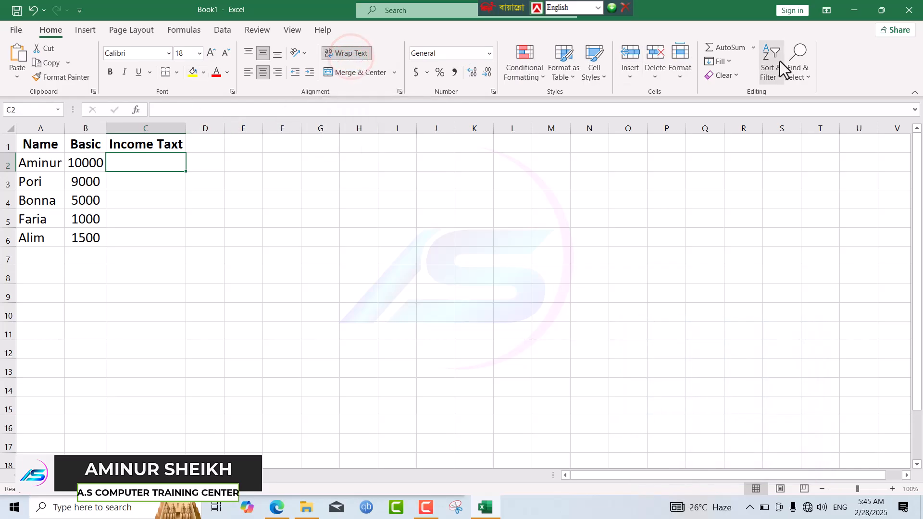
pyautogui.click(882, 11)
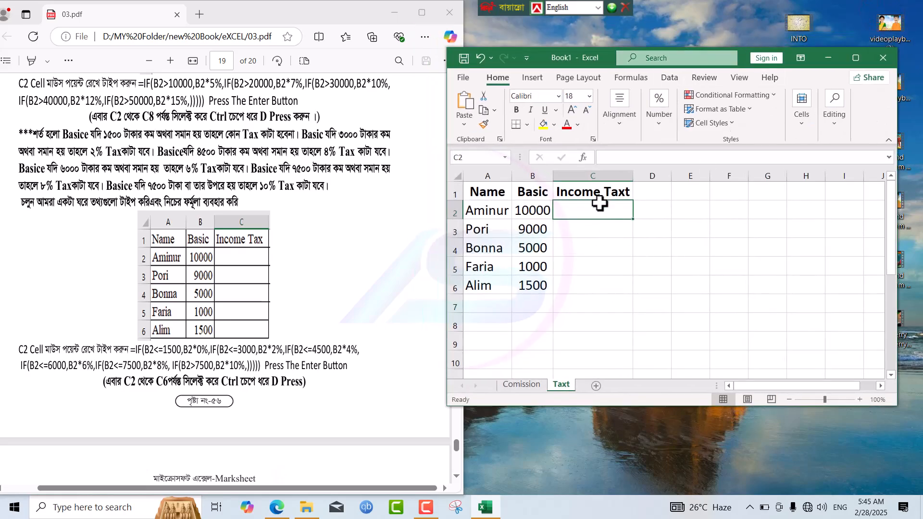
# Start an IFS formula in C2 with the first condition pair B2<=1500,B2*0%, ending with a comma
pyautogui.write('=')
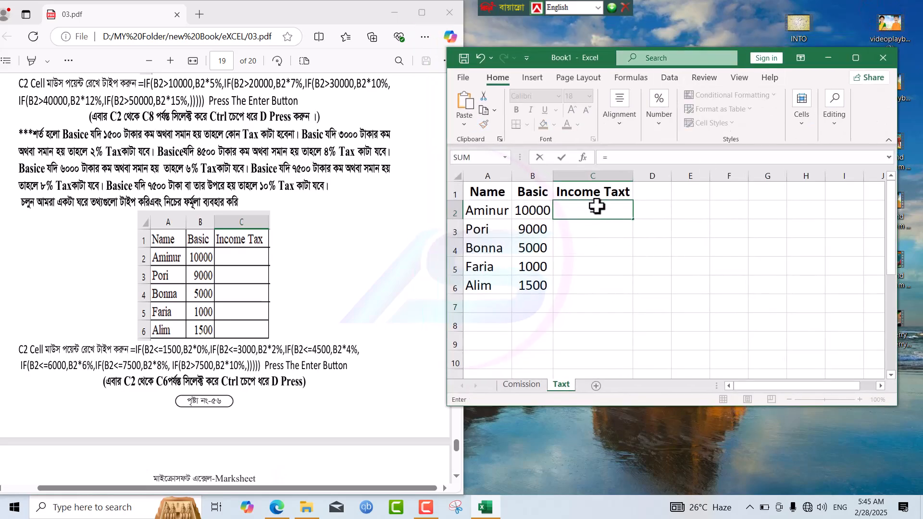
pyautogui.write('IFS(')
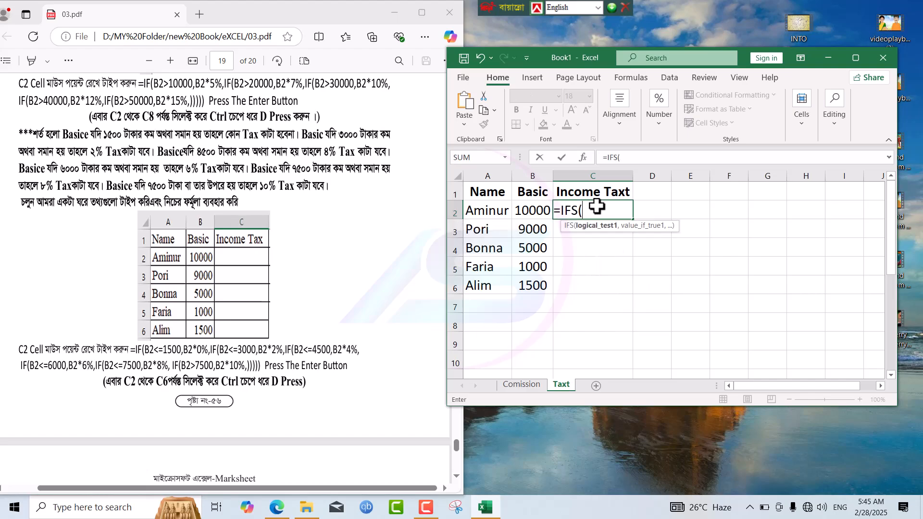
pyautogui.click(533, 209)
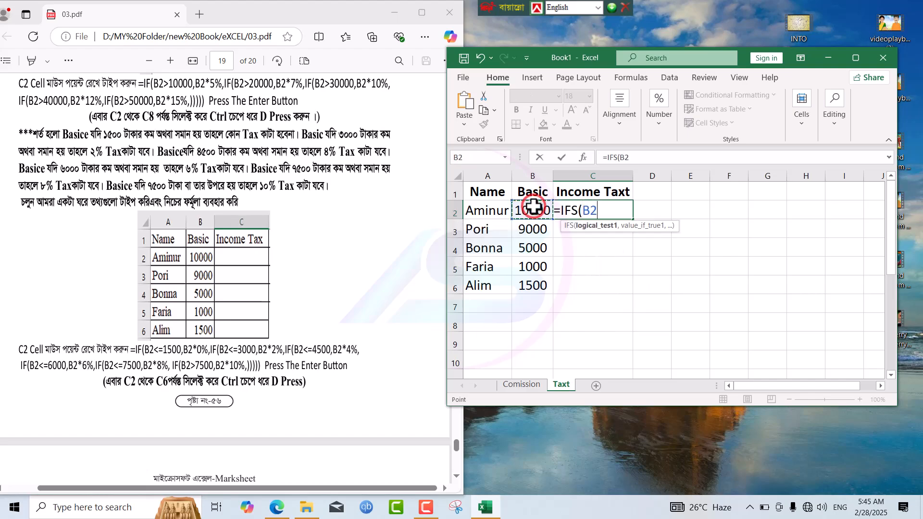
pyautogui.write('<')
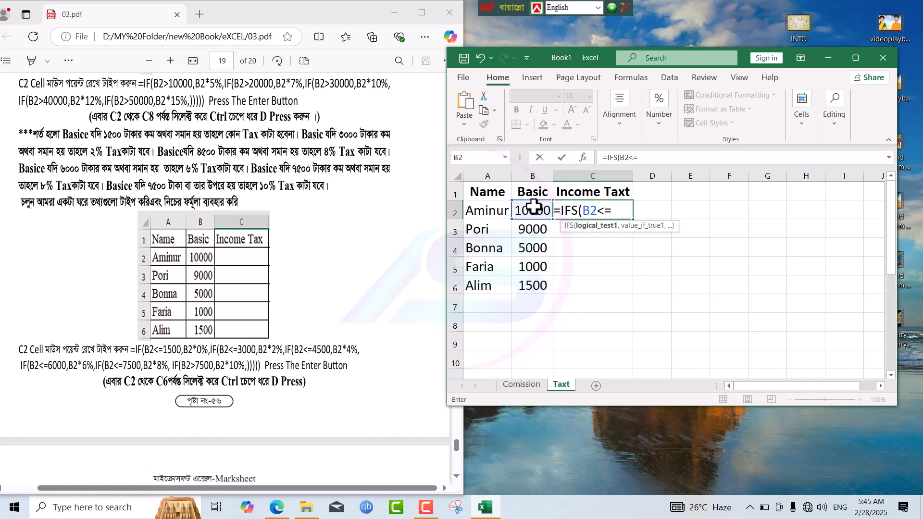
pyautogui.write('=1500,')
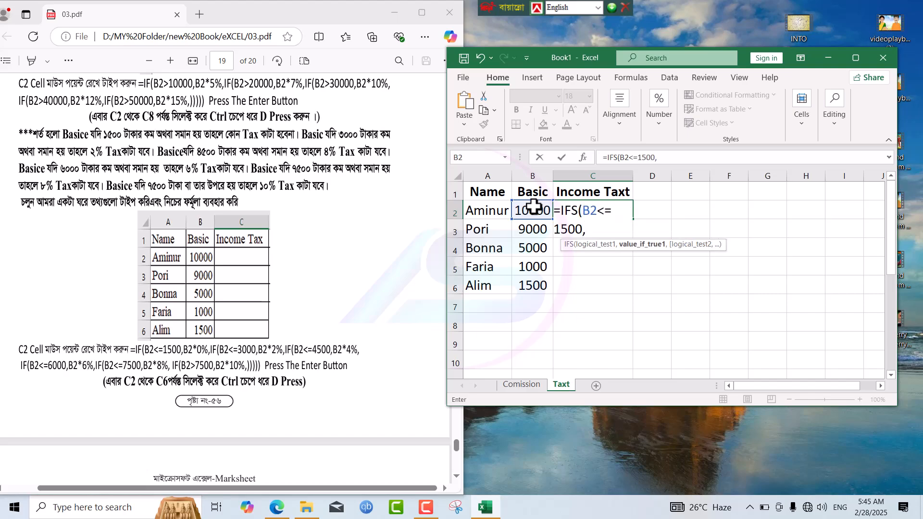
pyautogui.click(522, 207)
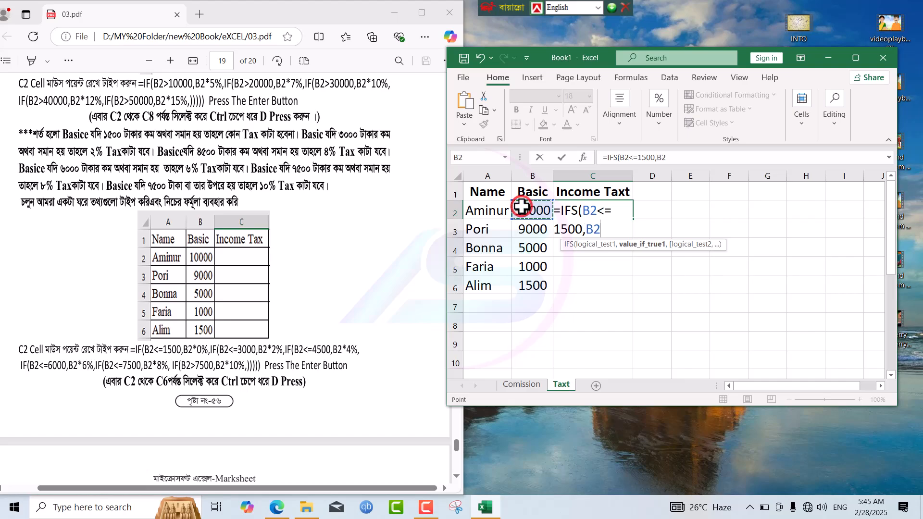
pyautogui.write('*0%,')
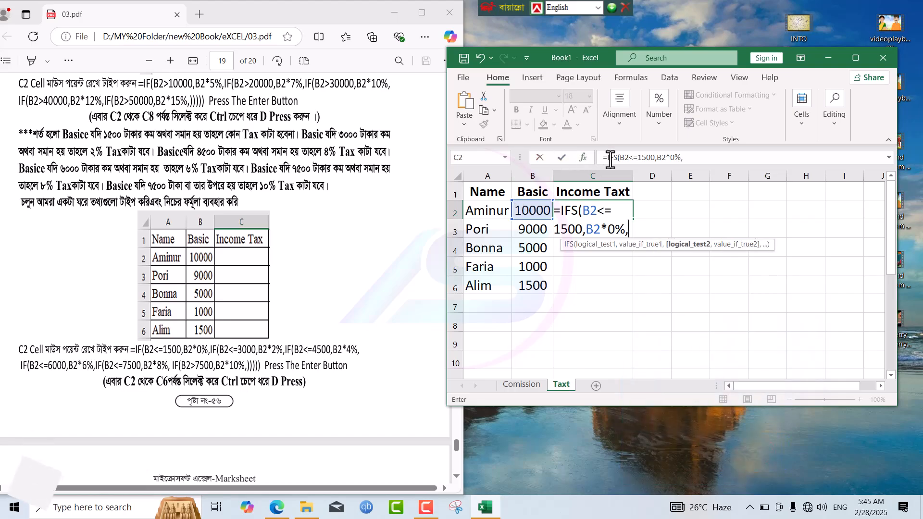
# Copy the first condition pair in C2's IFS formula, paste it at the end, and change the copy to B2<=3000,B2*2%
pyautogui.moveTo(620, 157); pyautogui.dragTo(686, 157)
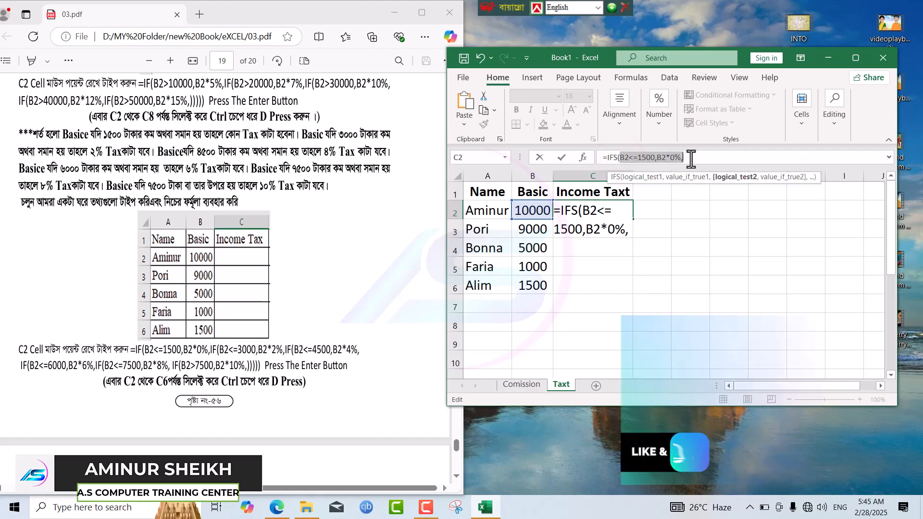
pyautogui.click(691, 157)
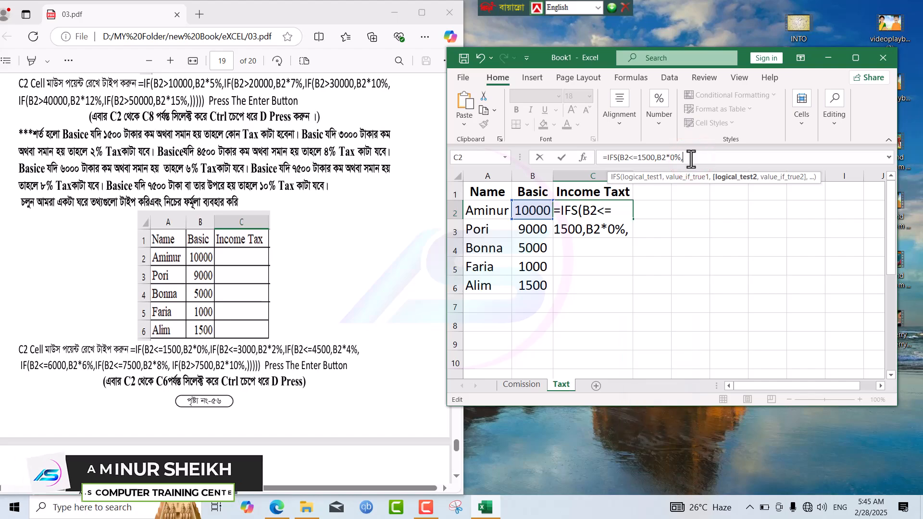
pyautogui.hotkey('ctrl', 'v')
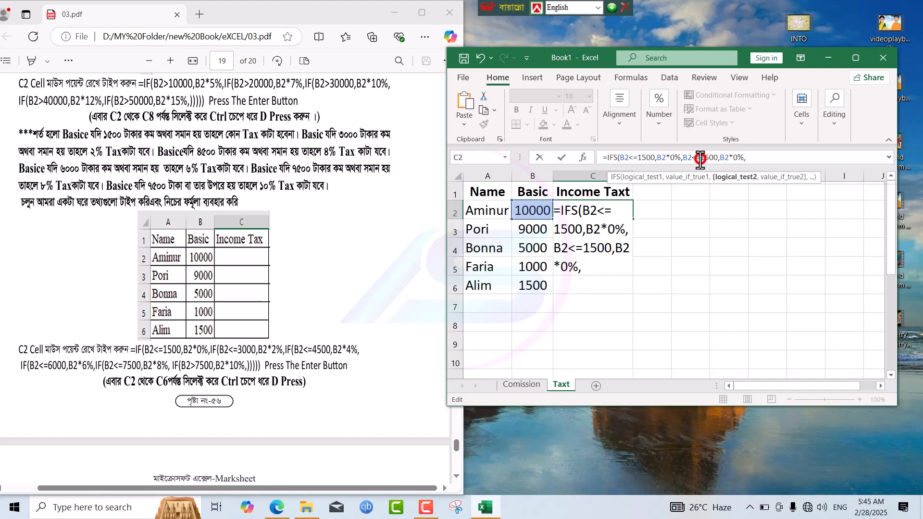
pyautogui.click(700, 158)
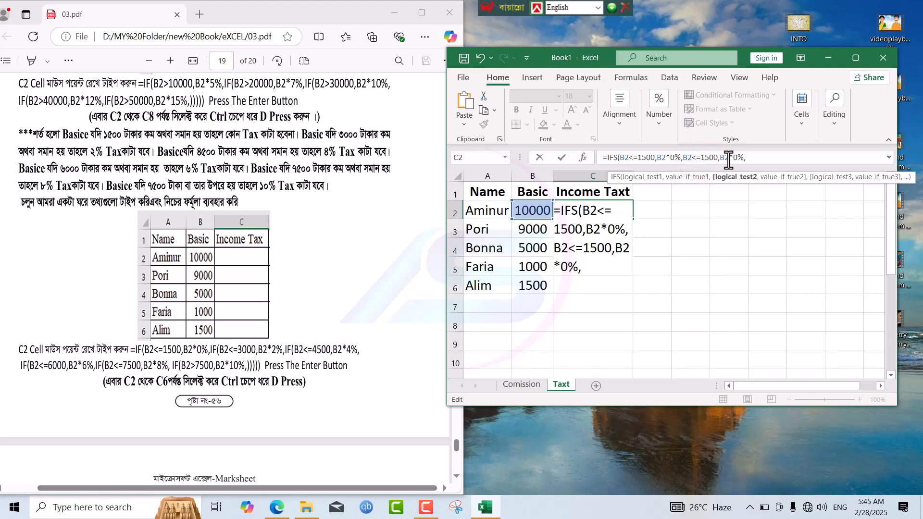
pyautogui.click(705, 156)
pyautogui.press('BackSpace')
pyautogui.press('BackSpace')
pyautogui.write('3')
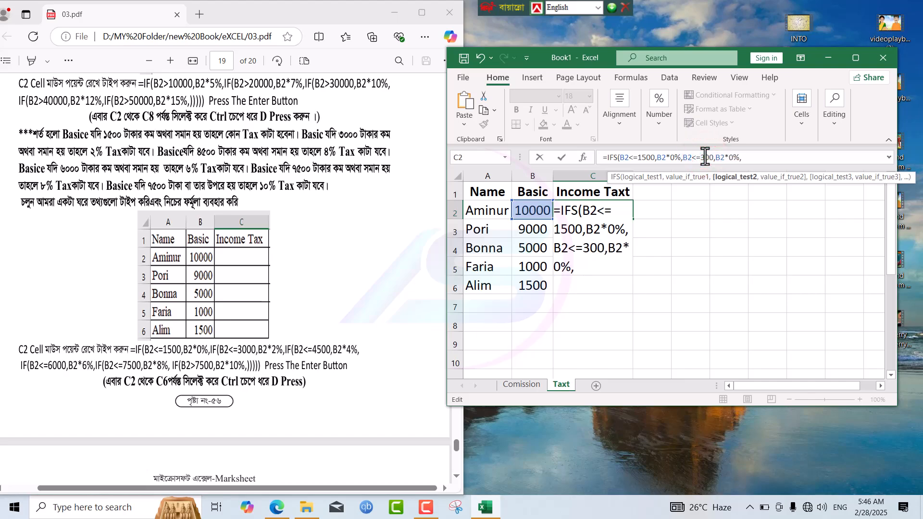
pyautogui.write('0')
pyautogui.click(737, 157)
pyautogui.press('BackSpace')
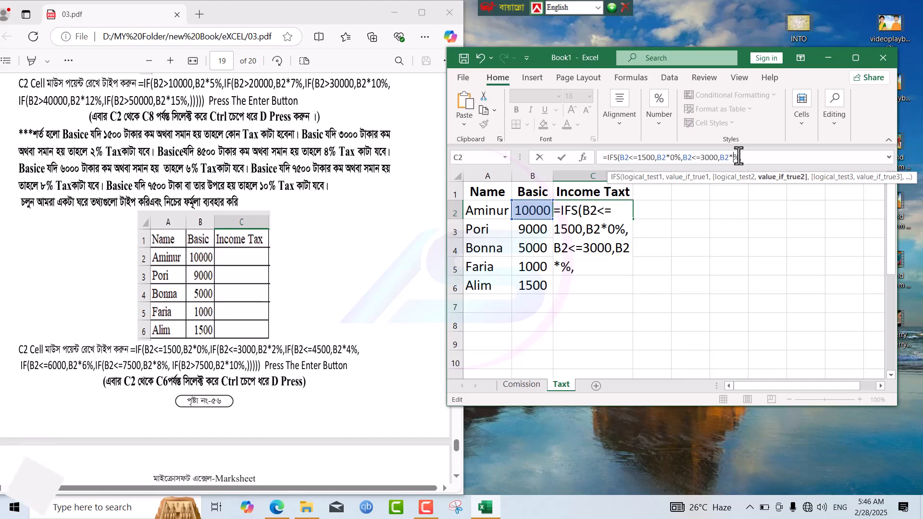
pyautogui.write('2')
# Paste the copied pair again at the end of C2's IFS formula and change it to B2<=4500,B2*4%
pyautogui.click(746, 158)
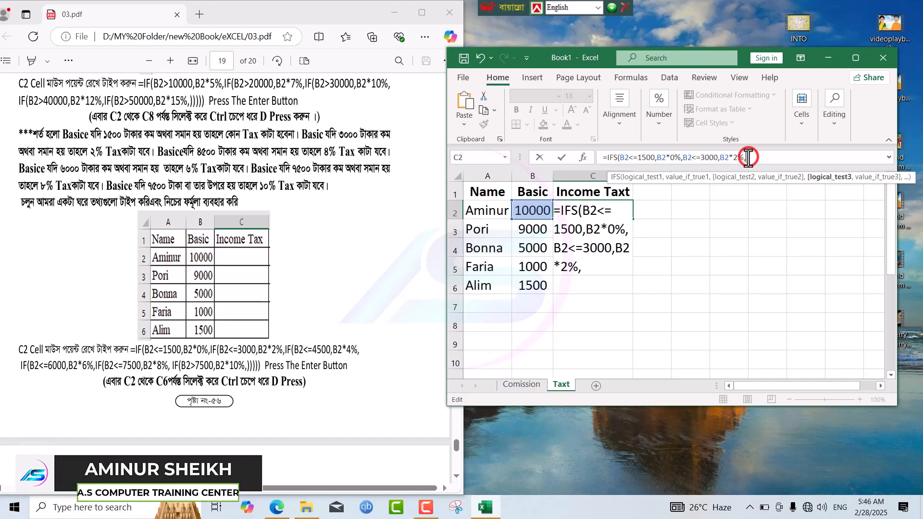
pyautogui.hotkey('ctrl', 'v')
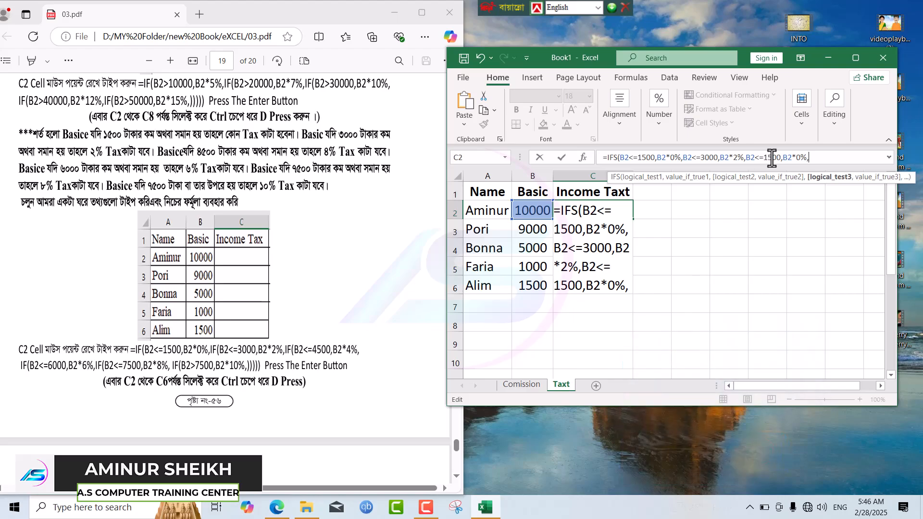
pyautogui.click(768, 158)
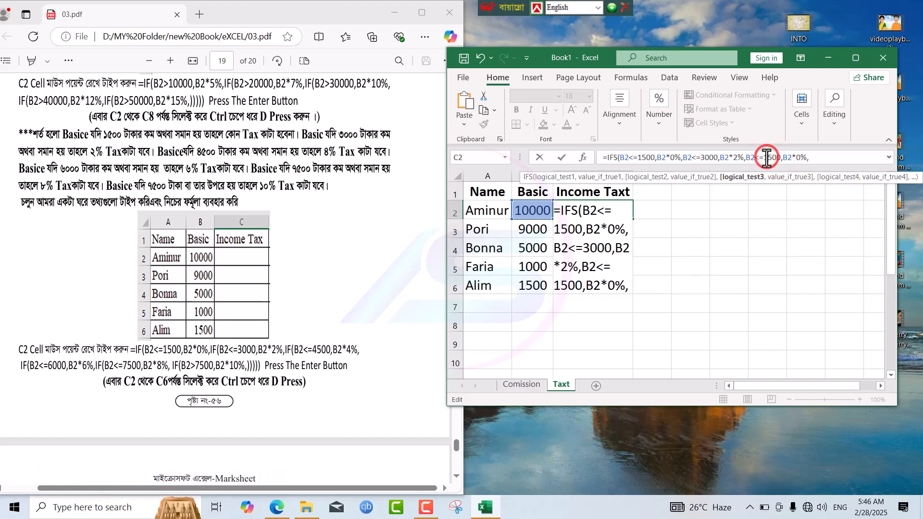
pyautogui.press('BackSpace')
pyautogui.write('4')
pyautogui.click(802, 157)
pyautogui.press('BackSpace')
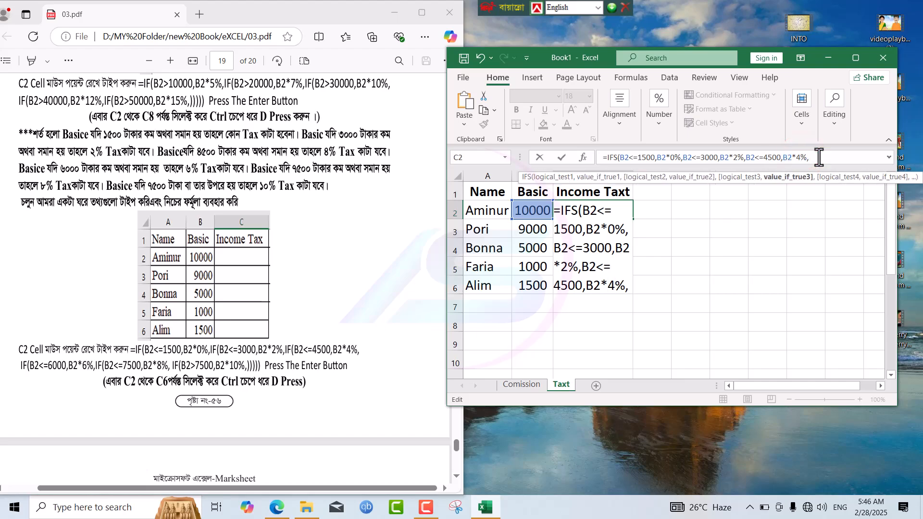
# Append a fourth copy of the pair to C2's IFS formula and edit it to B2<=6000,B2*6%
pyautogui.click(822, 157)
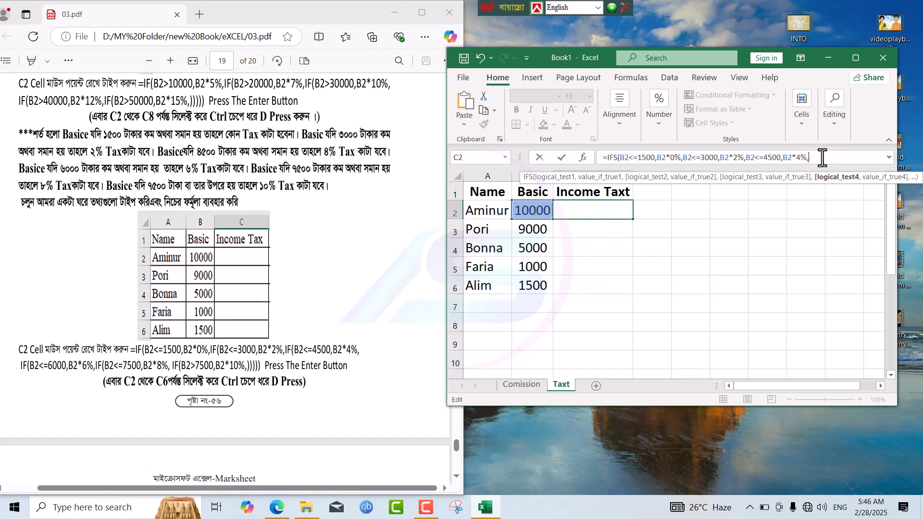
pyautogui.write('B2<=1500,B2*0%,')
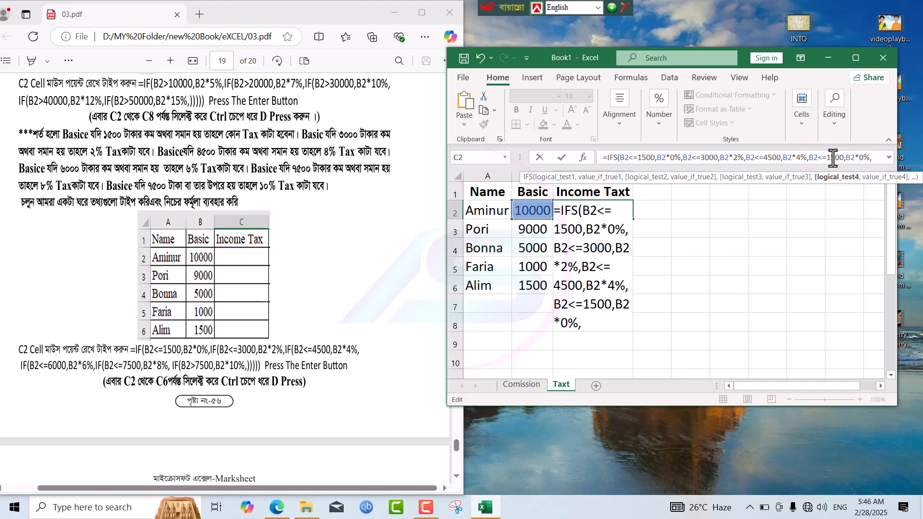
pyautogui.click(828, 157)
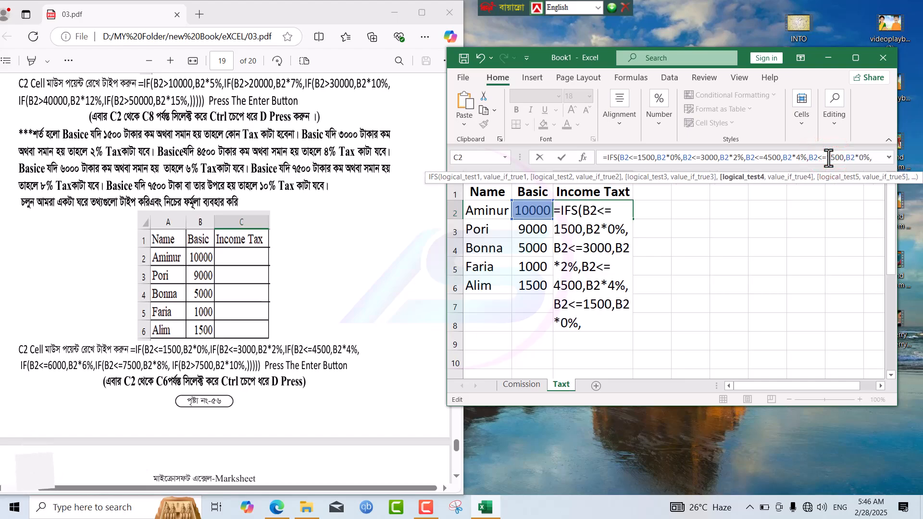
pyautogui.press('BackSpace')
pyautogui.press('Delete')
pyautogui.write('60')
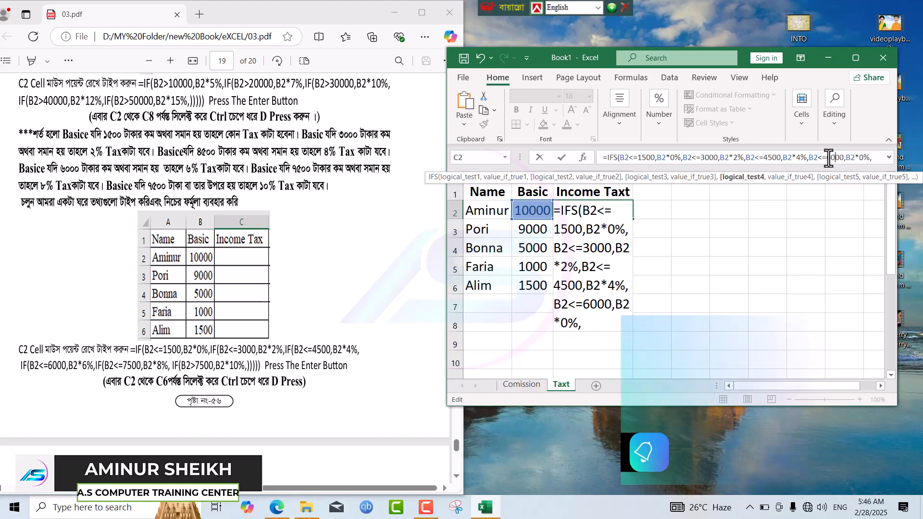
pyautogui.click(863, 157)
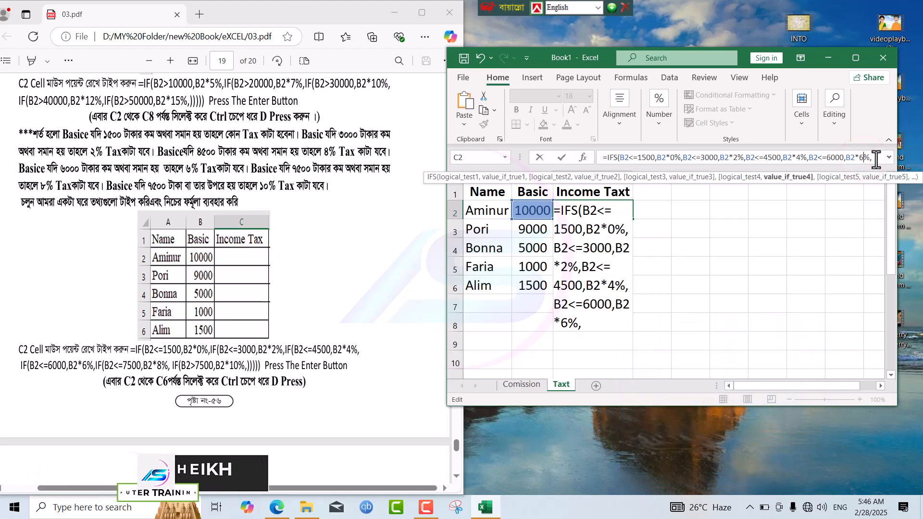
# Append a fifth copy of the pair to C2's IFS formula and change it to B2<=7500,B2*8%
pyautogui.click(876, 159)
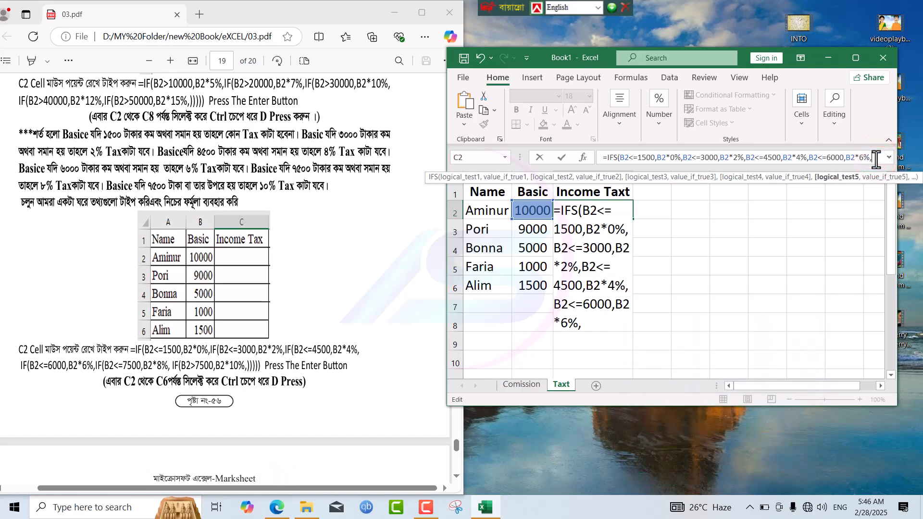
pyautogui.write('B2<=1500,B2*0%,')
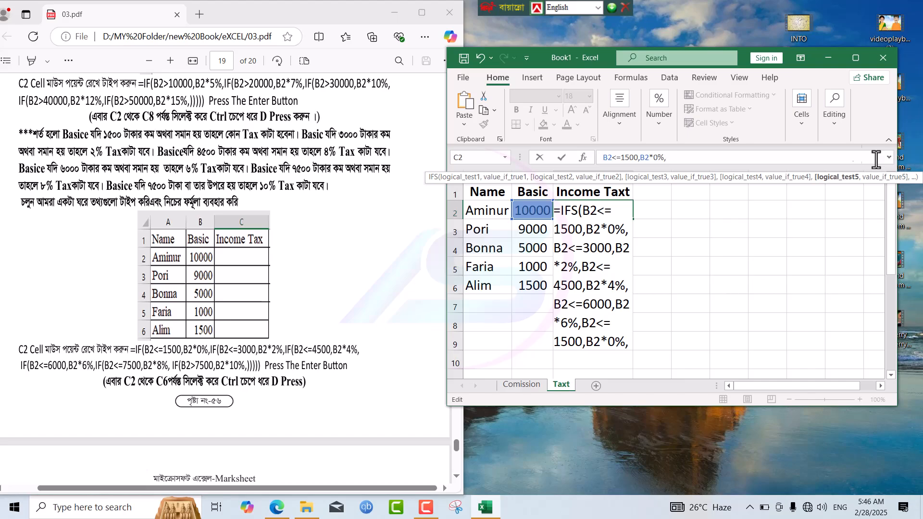
pyautogui.click(626, 157)
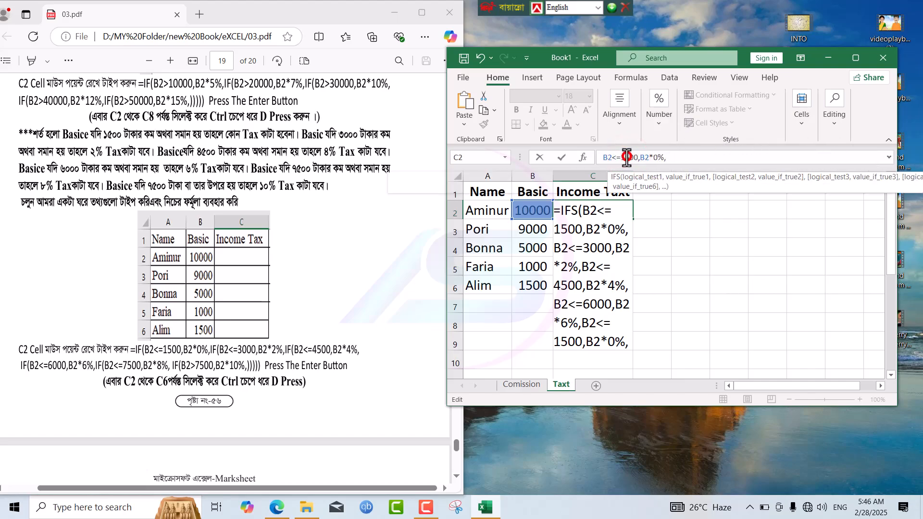
pyautogui.press('BackSpace')
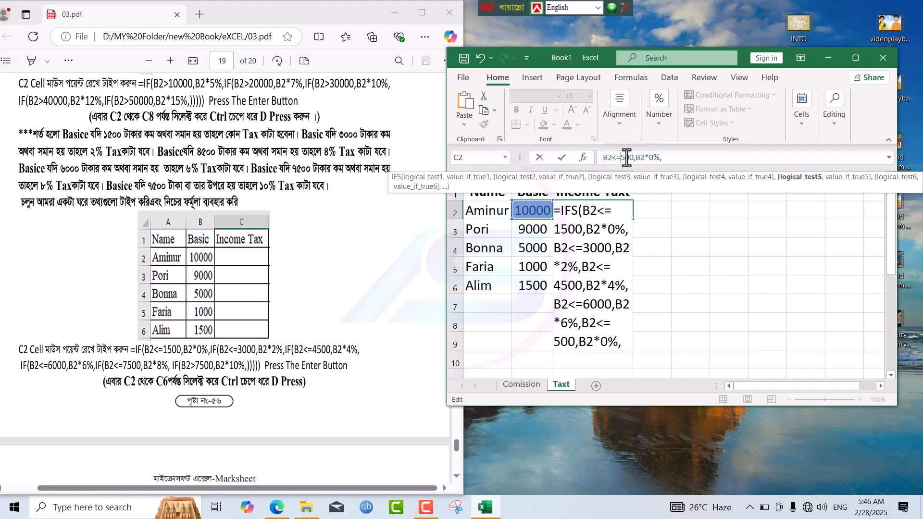
pyautogui.write('7')
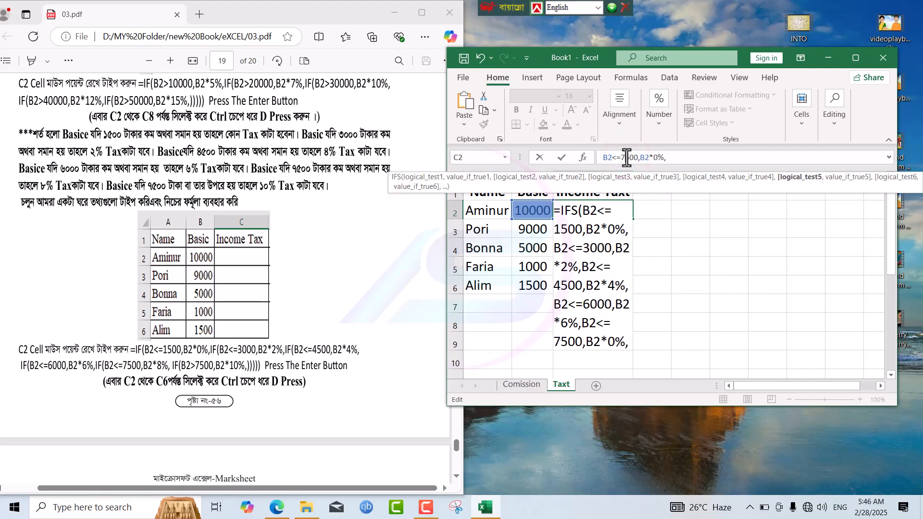
pyautogui.click(663, 158)
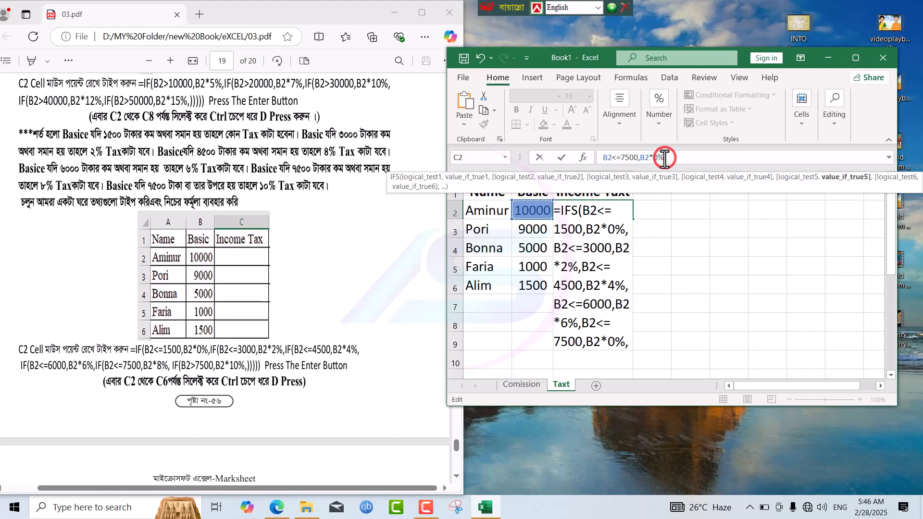
pyautogui.press('BackSpace')
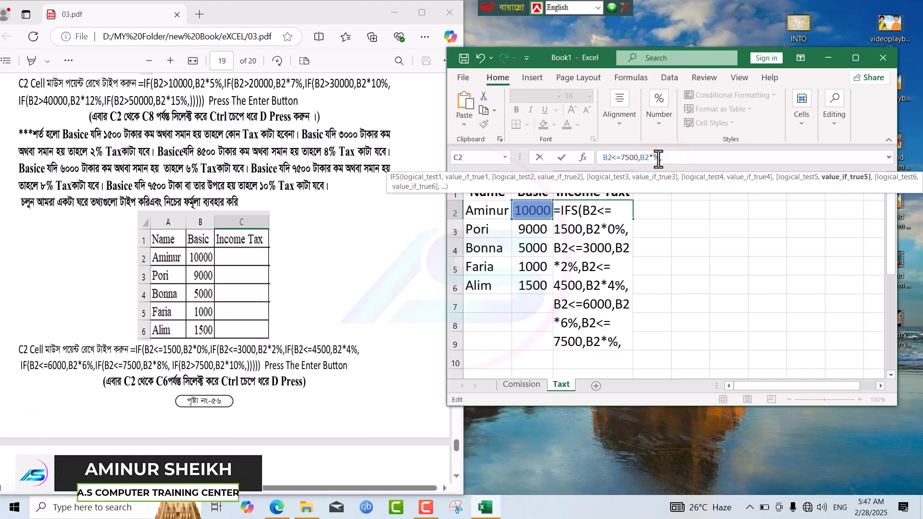
# Paste the pair once more at the end of C2's IFS formula and change it to B2>7500,B2*10%
pyautogui.click(670, 159)
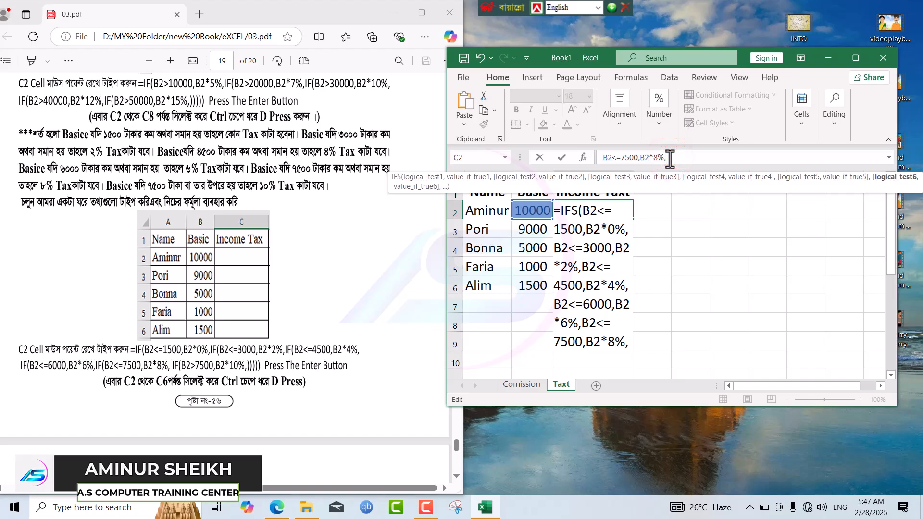
pyautogui.write('B2<=1500,B2*0%,')
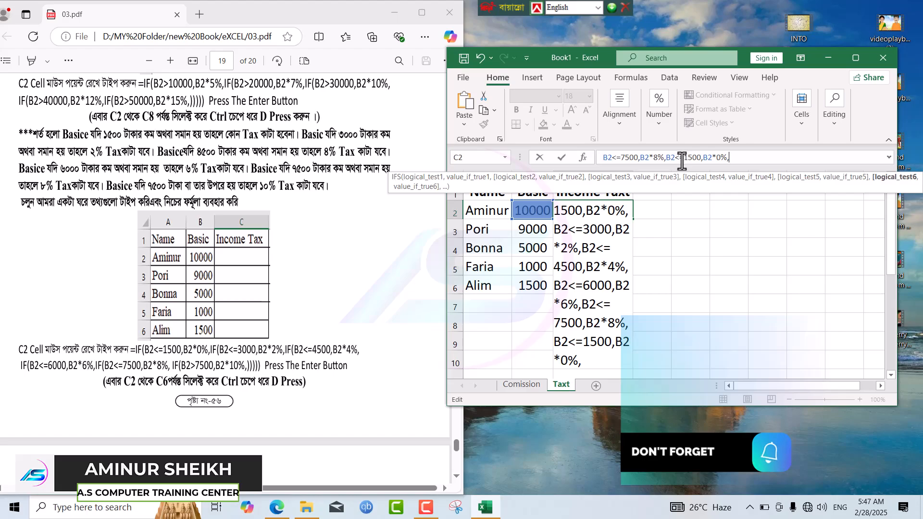
pyautogui.click(683, 161)
pyautogui.press('BackSpace')
pyautogui.press('BackSpace')
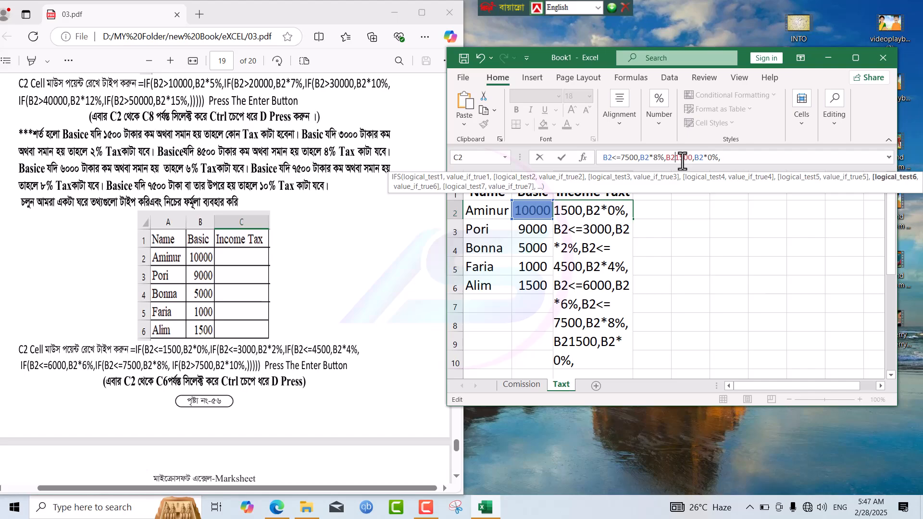
pyautogui.write('>')
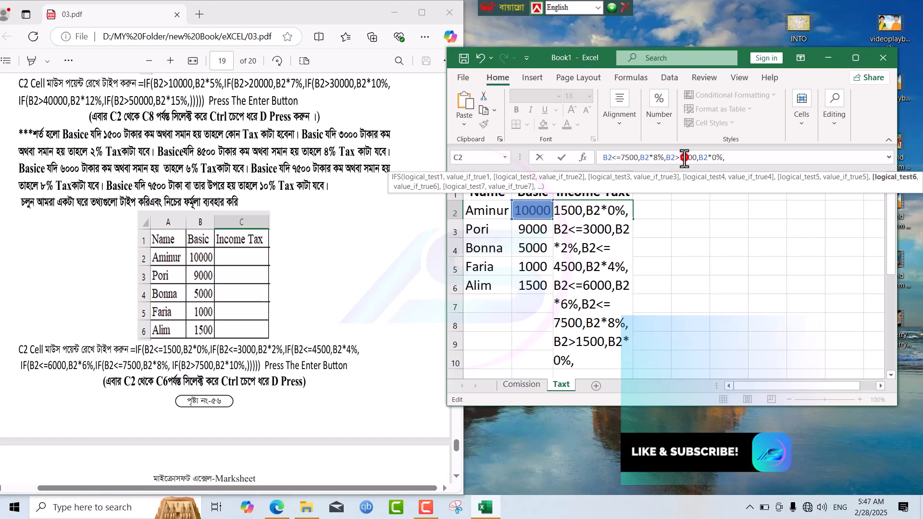
pyautogui.press('Delete')
pyautogui.write('7')
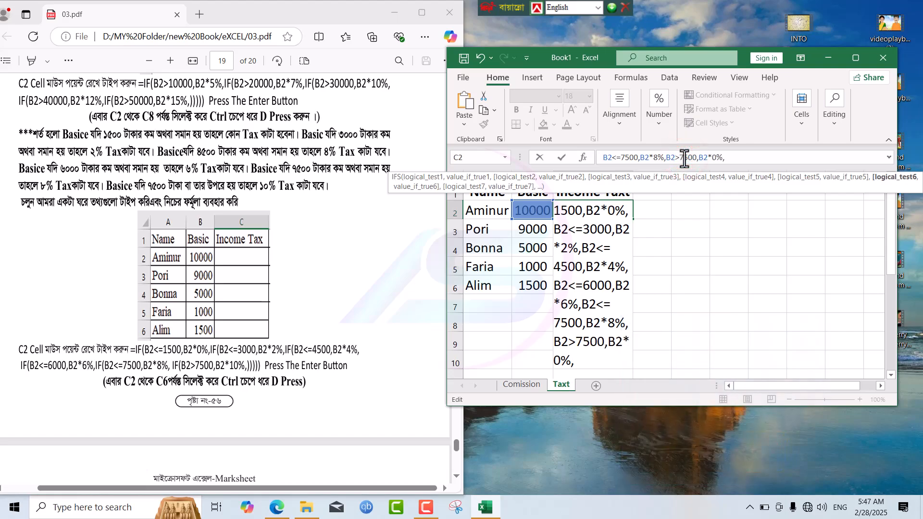
pyautogui.click(714, 158)
pyautogui.click(714, 158)
pyautogui.write('1')
pyautogui.click(736, 157)
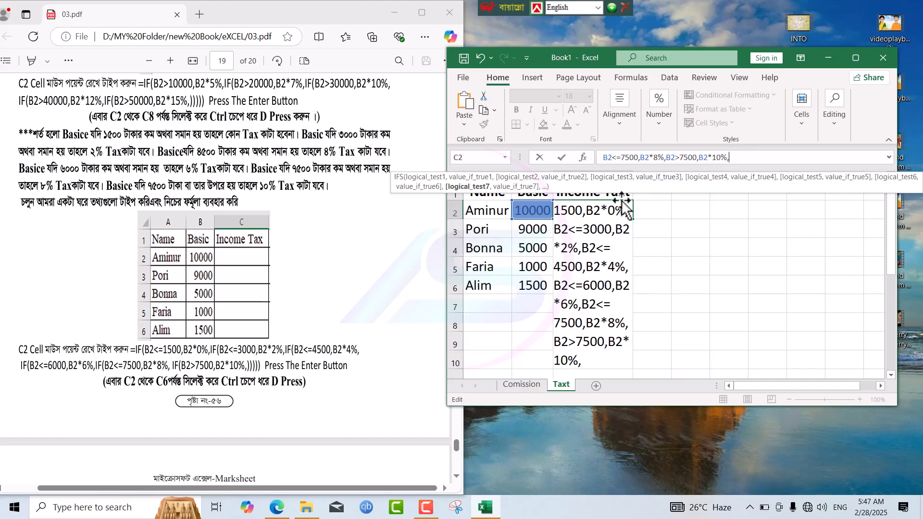
# Enter C2's IFS formula without any further condition, accepting the proposed correction of its ending
pyautogui.click(541, 210)
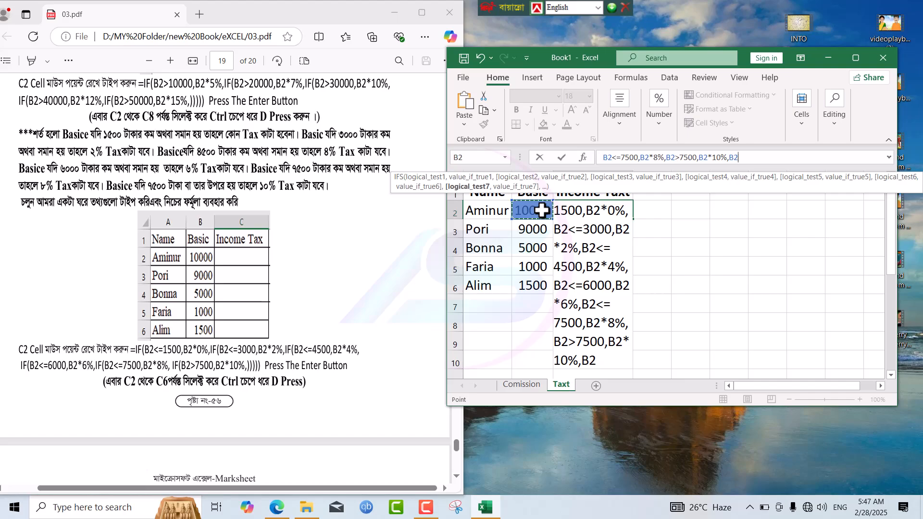
pyautogui.press('BackSpace')
pyautogui.press('BackSpace')
pyautogui.press('Return')
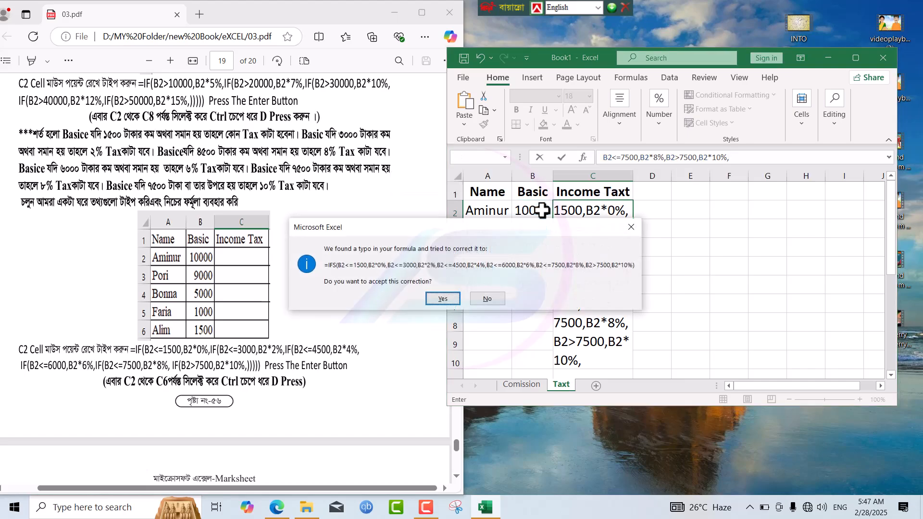
pyautogui.press('Return')
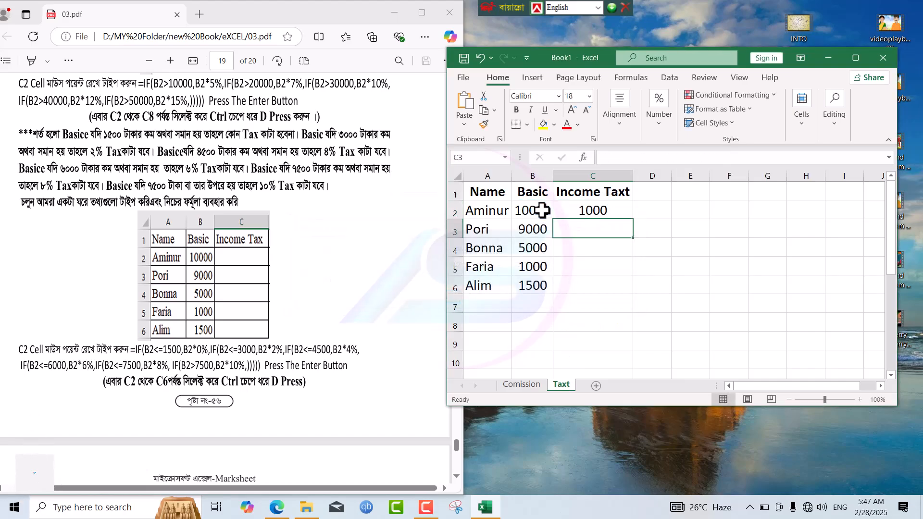
# Reopen C2's formula for editing, maximize the workbook window and examine the complete IFS formula with its condition pairs
pyautogui.click(591, 212)
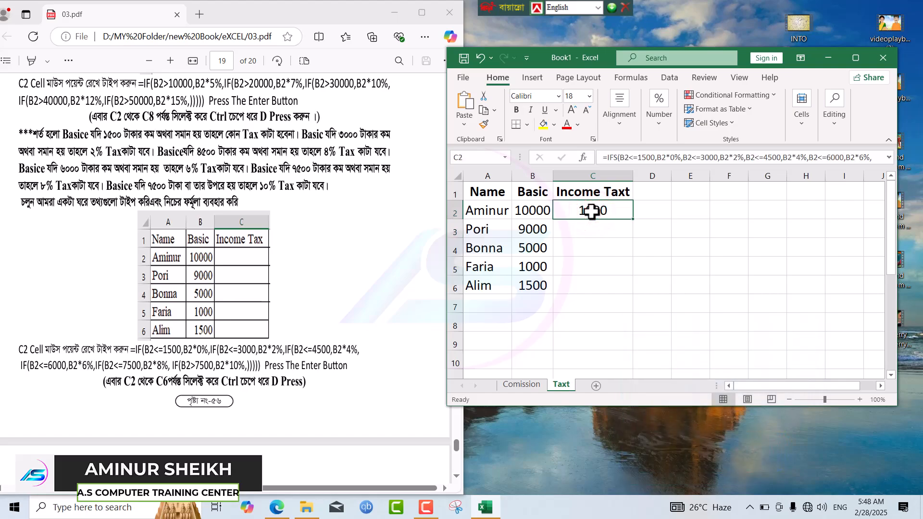
pyautogui.doubleClick(591, 212)
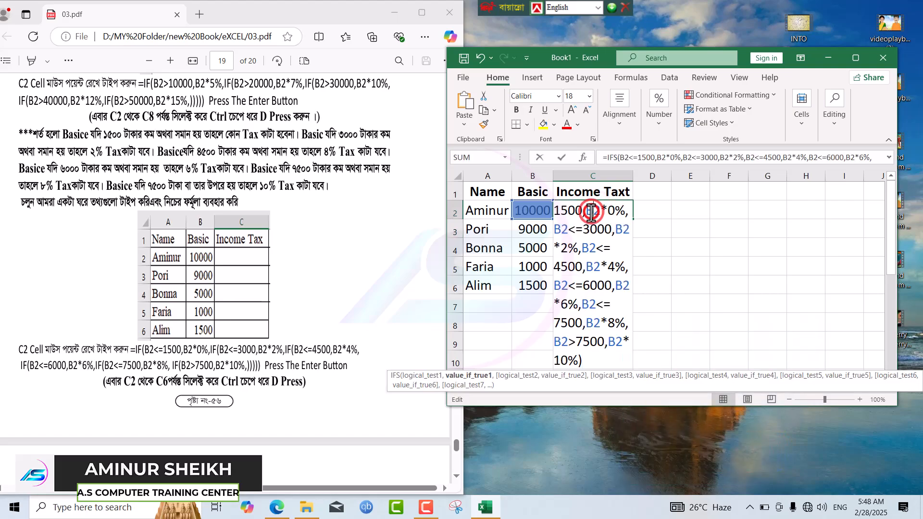
pyautogui.click(704, 162)
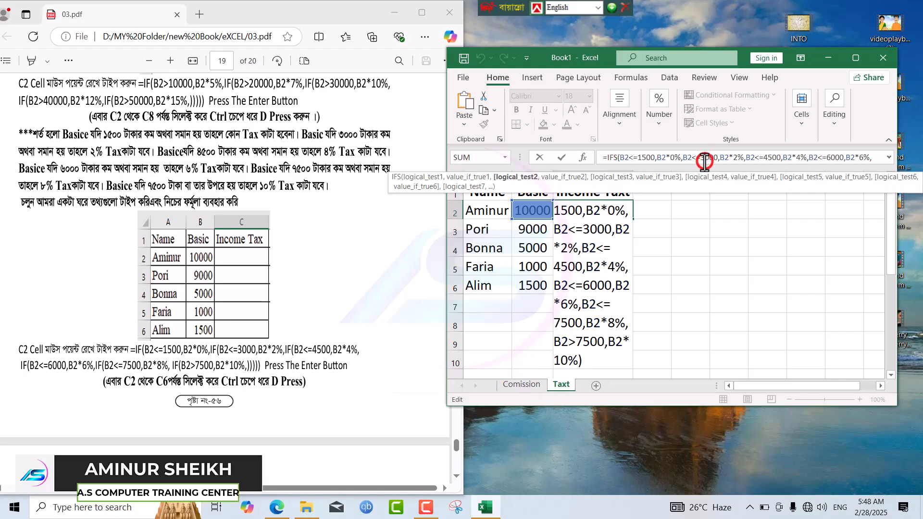
pyautogui.click(855, 58)
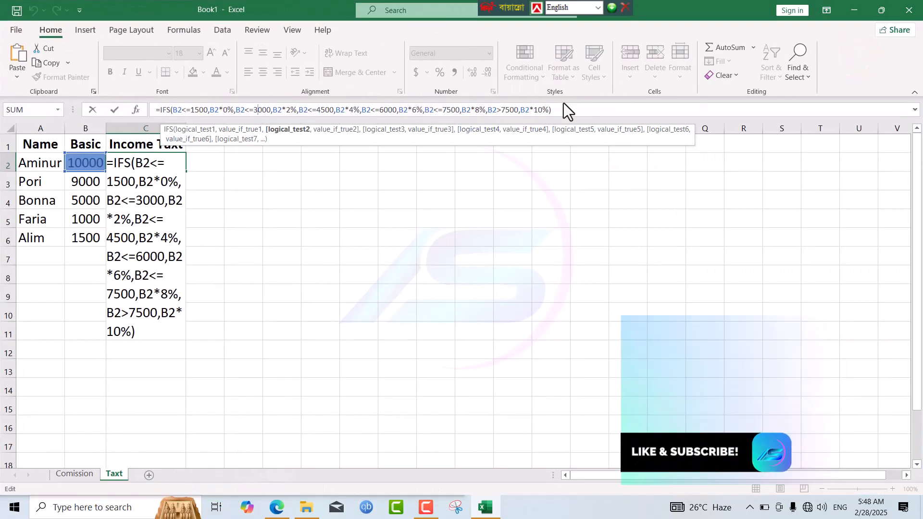
pyautogui.click(564, 110)
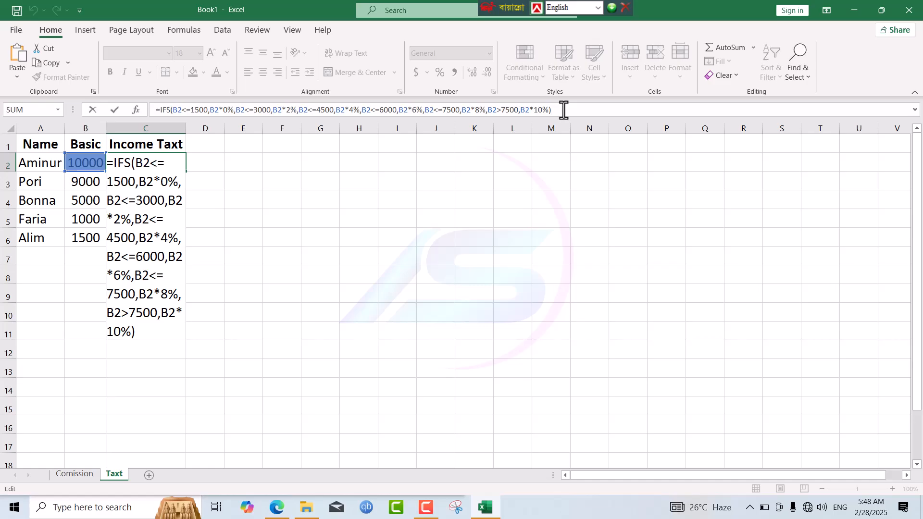
pyautogui.moveTo(563, 110); pyautogui.dragTo(152, 114)
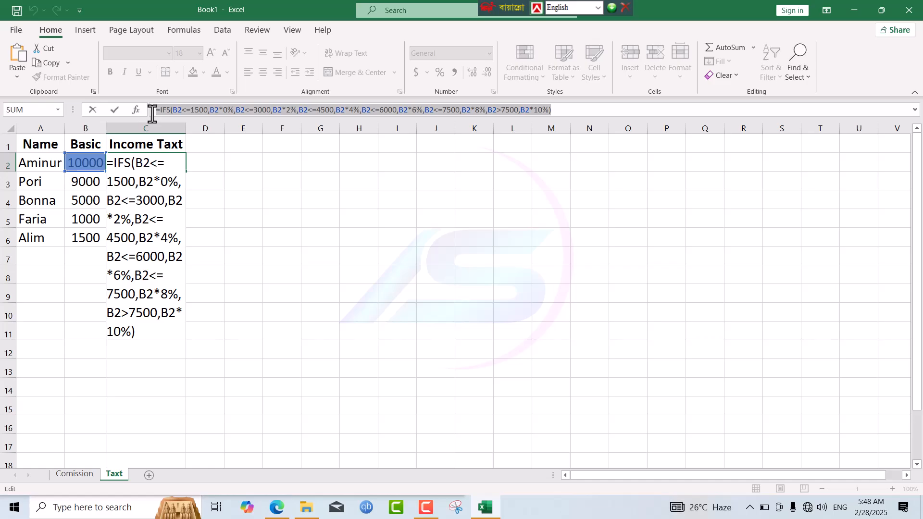
pyautogui.click(234, 111)
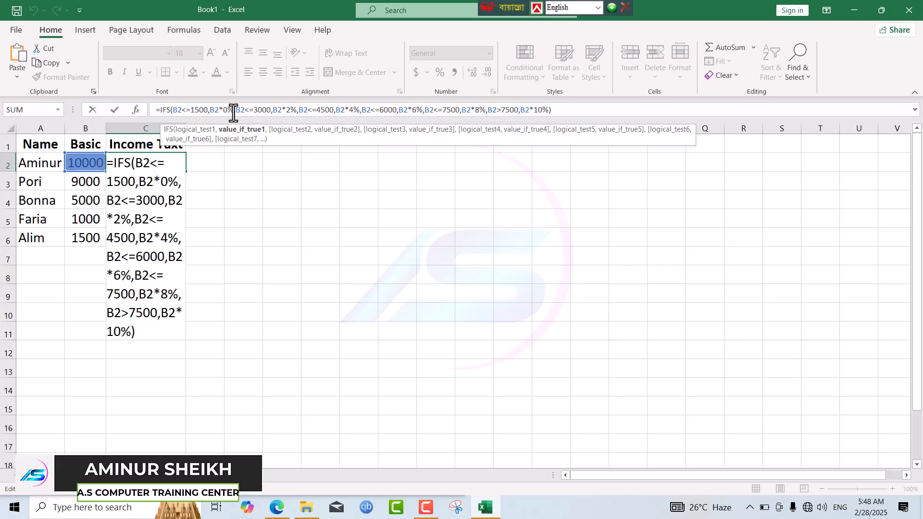
pyautogui.click(163, 109)
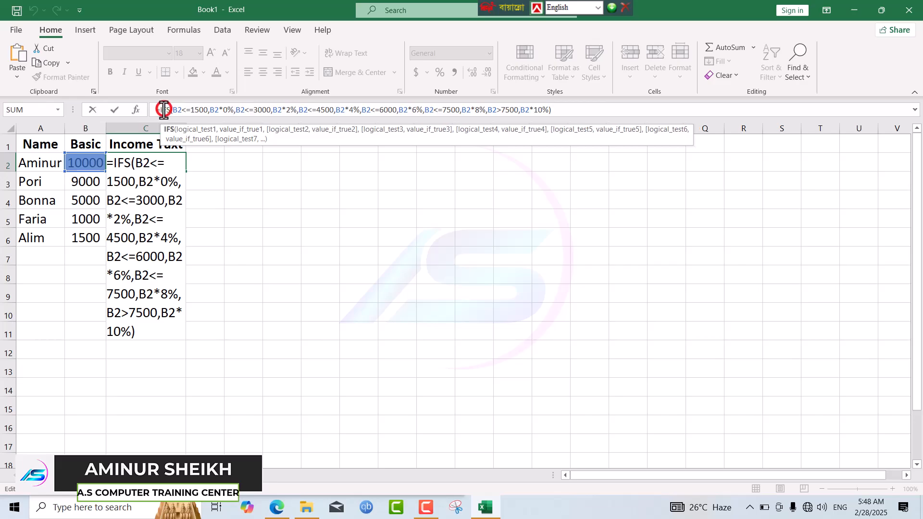